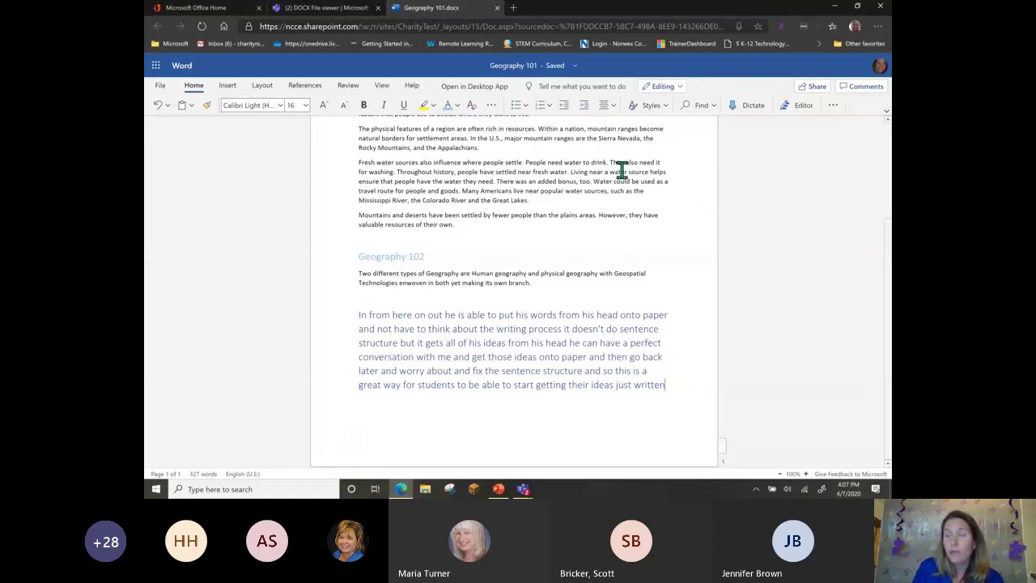
# With the paragraph dictated under Geography 102, bring up the Review tools.
pyautogui.click(339, 86)
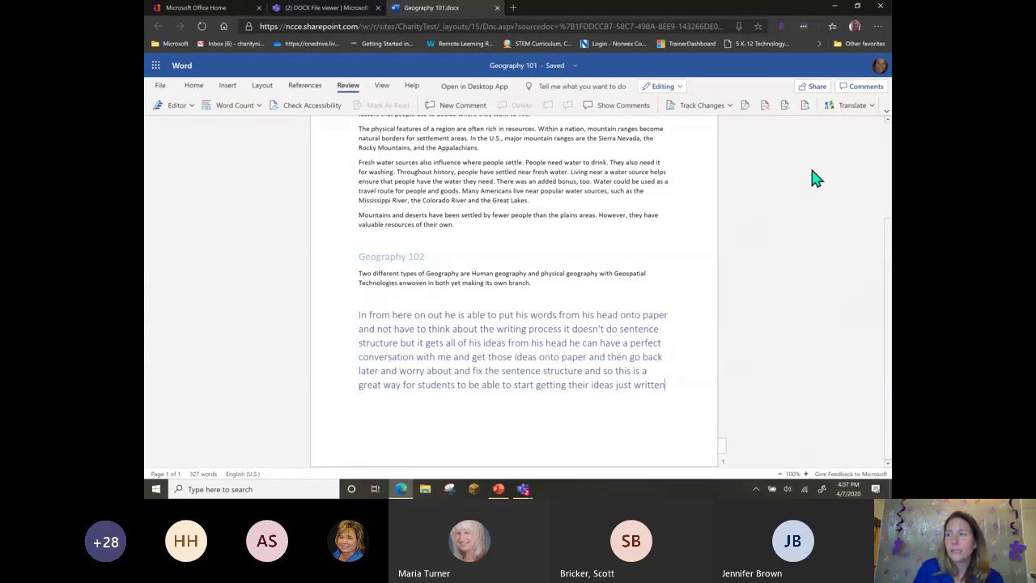
# Set the Translator to translate the whole document into Spanish and start it.
pyautogui.click(834, 108)
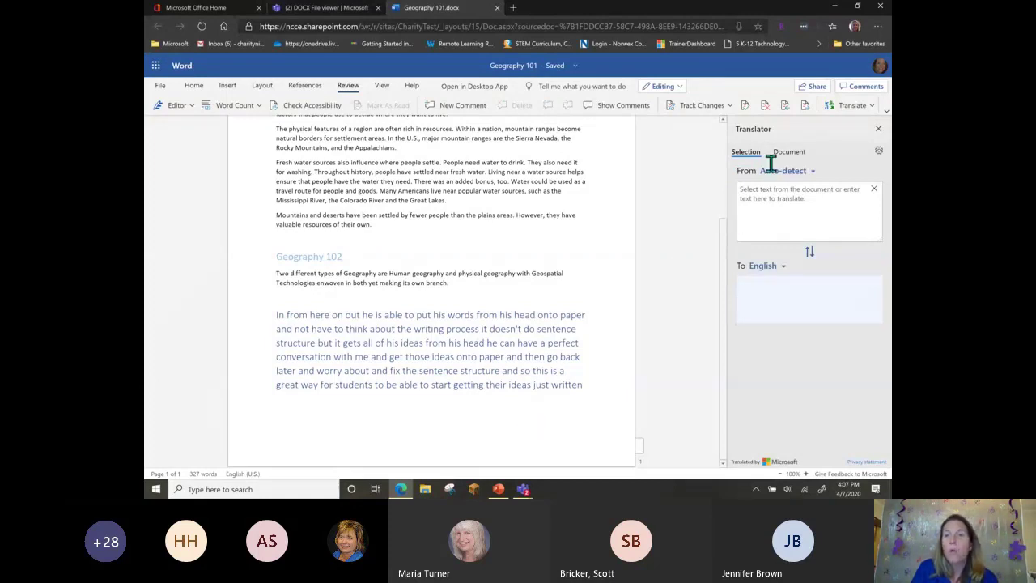
pyautogui.click(800, 153)
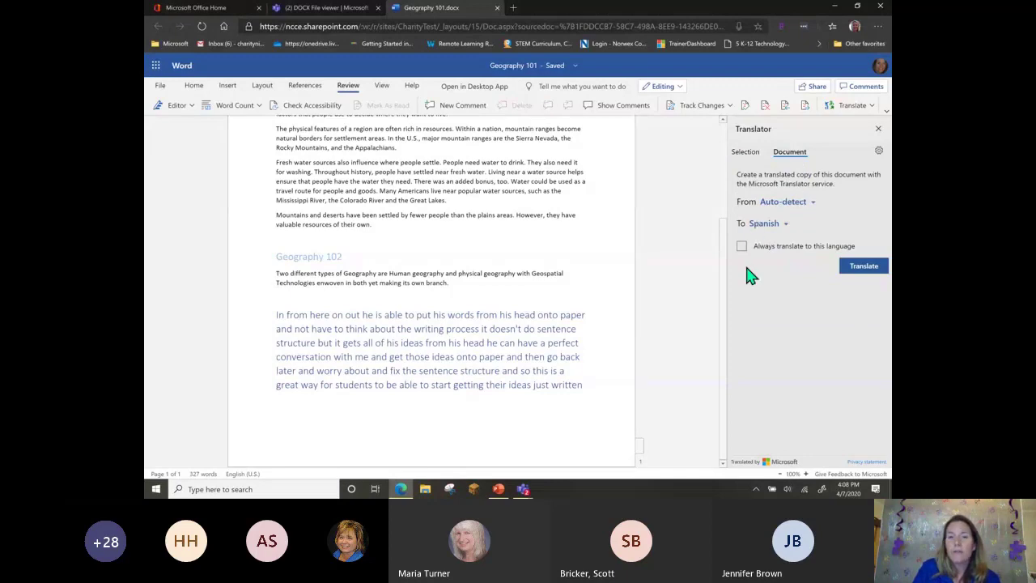
pyautogui.scroll(3, 493, 315)
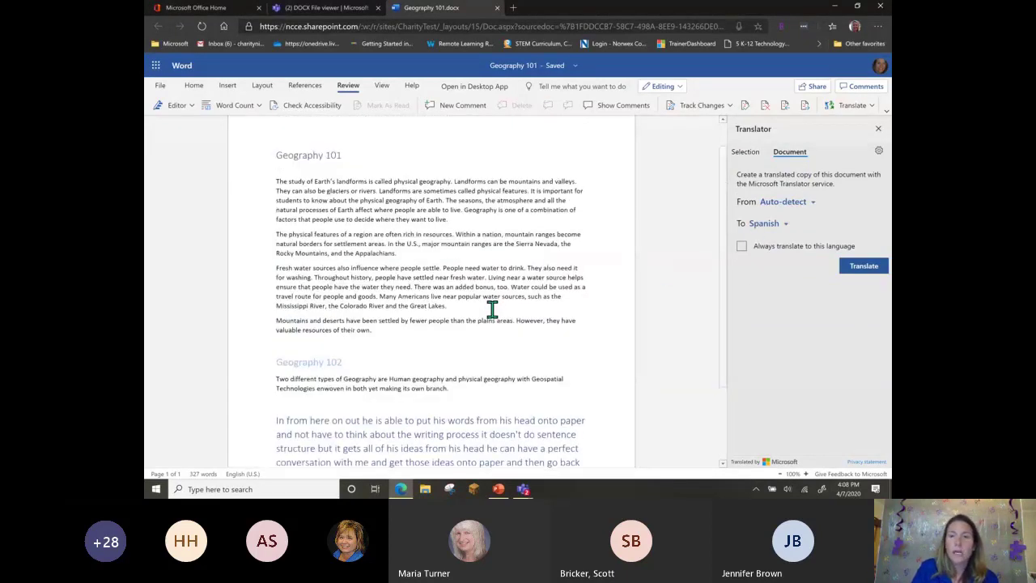
pyautogui.scroll(-1, 492, 309)
pyautogui.click(863, 266)
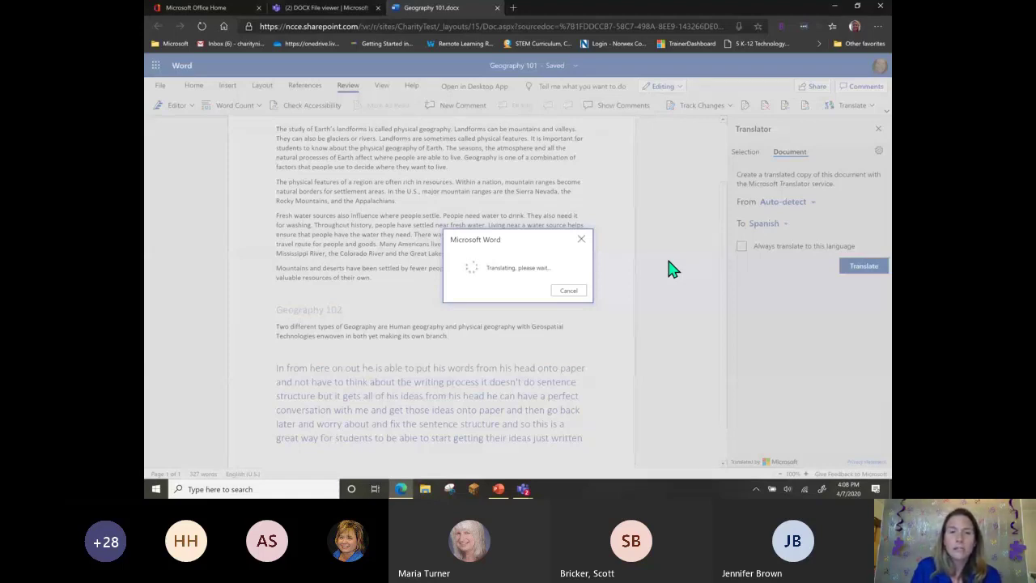
# Cancel the in-progress translation and return to the document text.
pyautogui.click(569, 290)
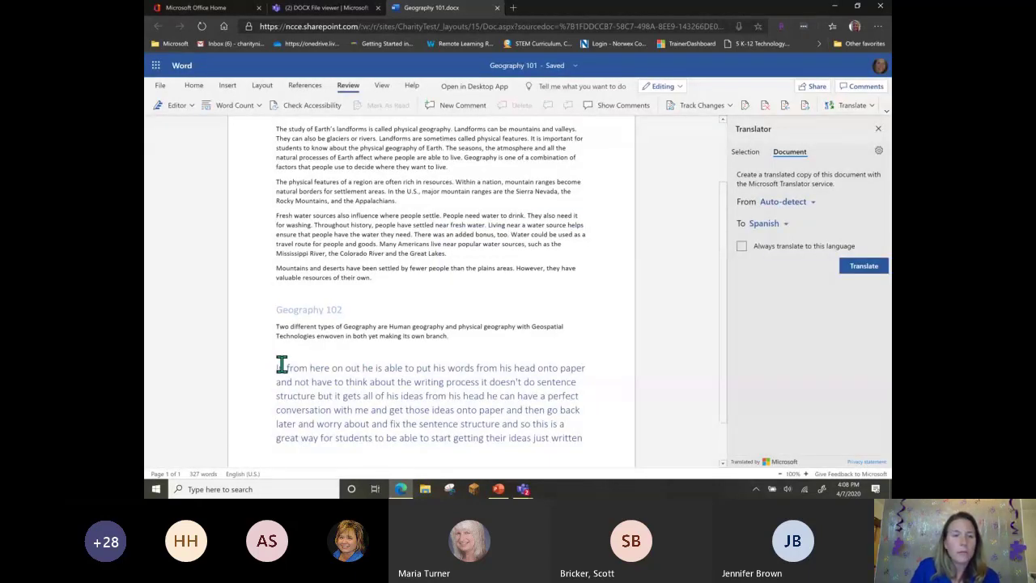
pyautogui.click(469, 389)
pyautogui.scroll(1, 624, 338)
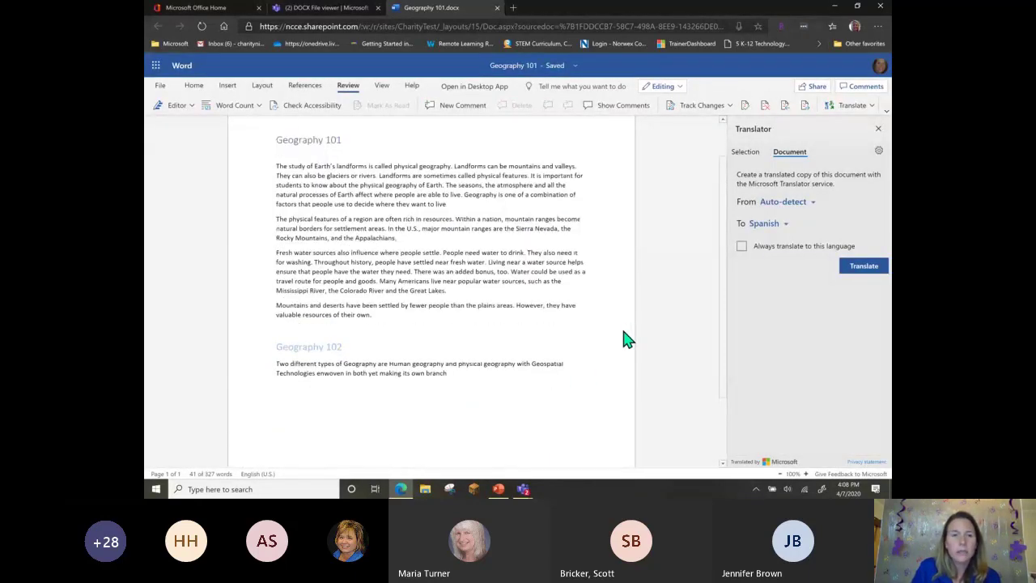
pyautogui.scroll(-2, 596, 377)
pyautogui.scroll(2, 593, 377)
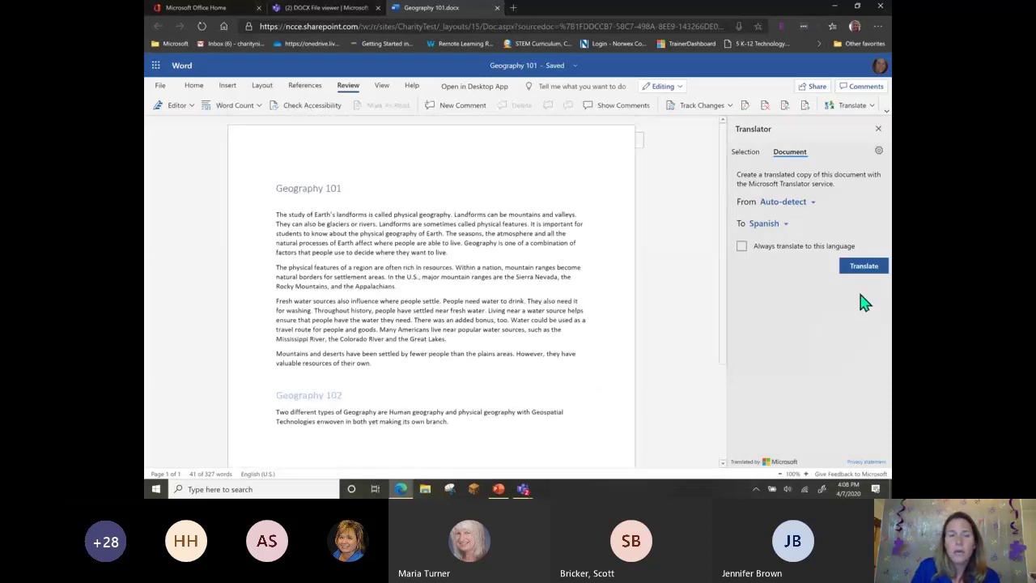
# Translate the whole document into Spanish and scroll through the Spanish copy.
pyautogui.click(863, 267)
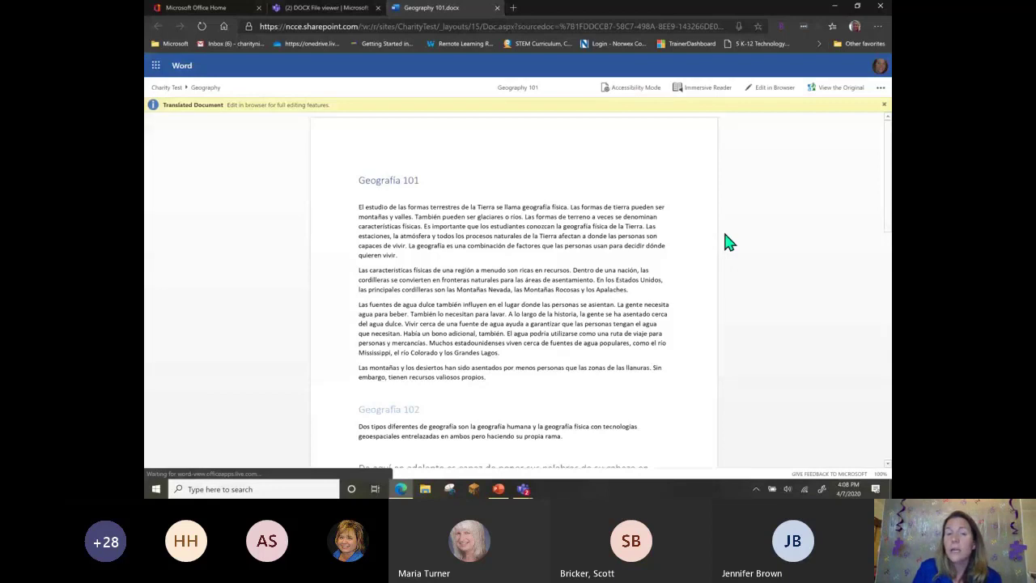
pyautogui.scroll(-2, 723, 228)
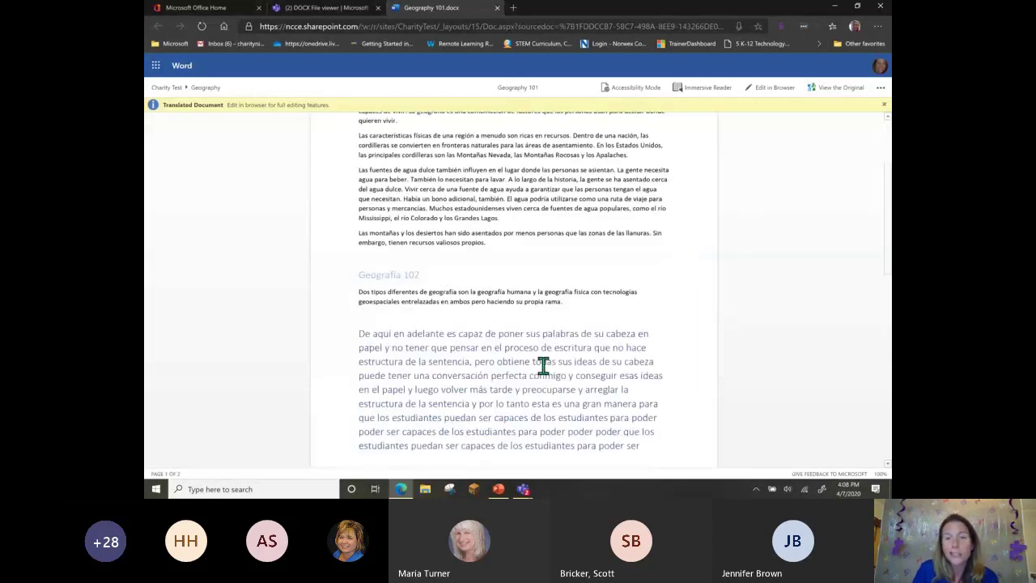
pyautogui.scroll(1, 682, 414)
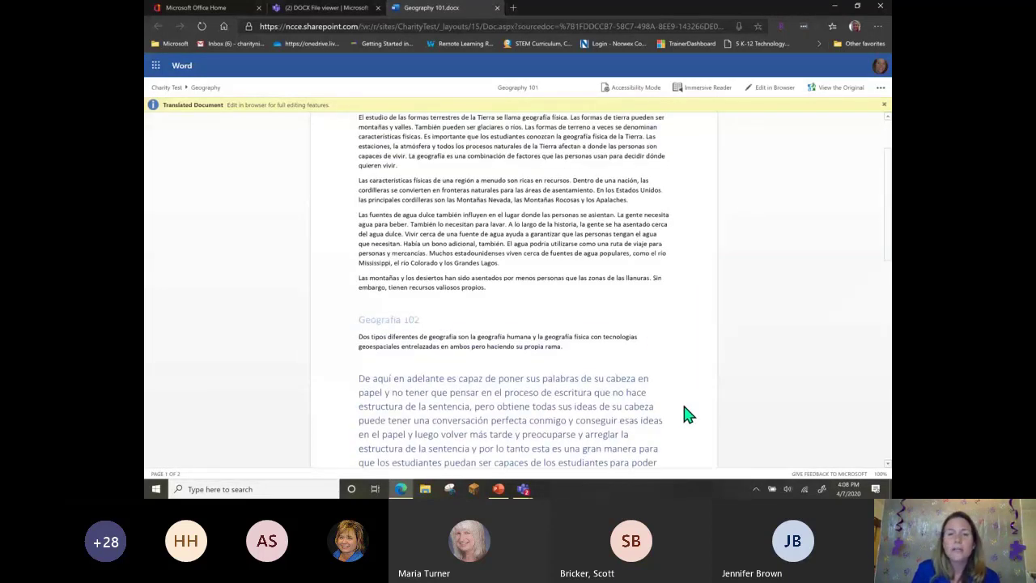
pyautogui.scroll(2, 697, 386)
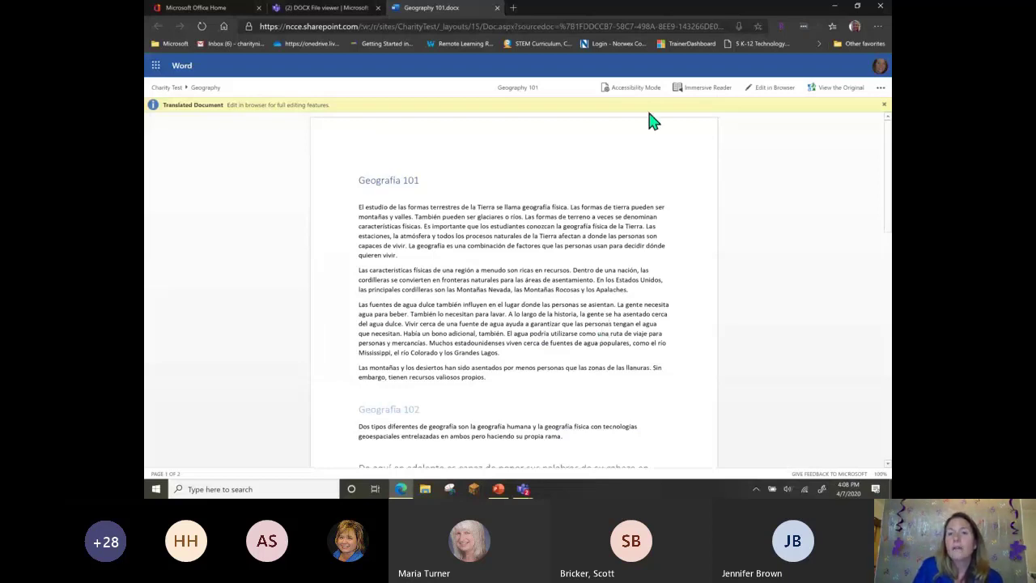
# View the Spanish copy in Accessibility Mode, dismiss its notice, then return to the English original.
pyautogui.click(631, 87)
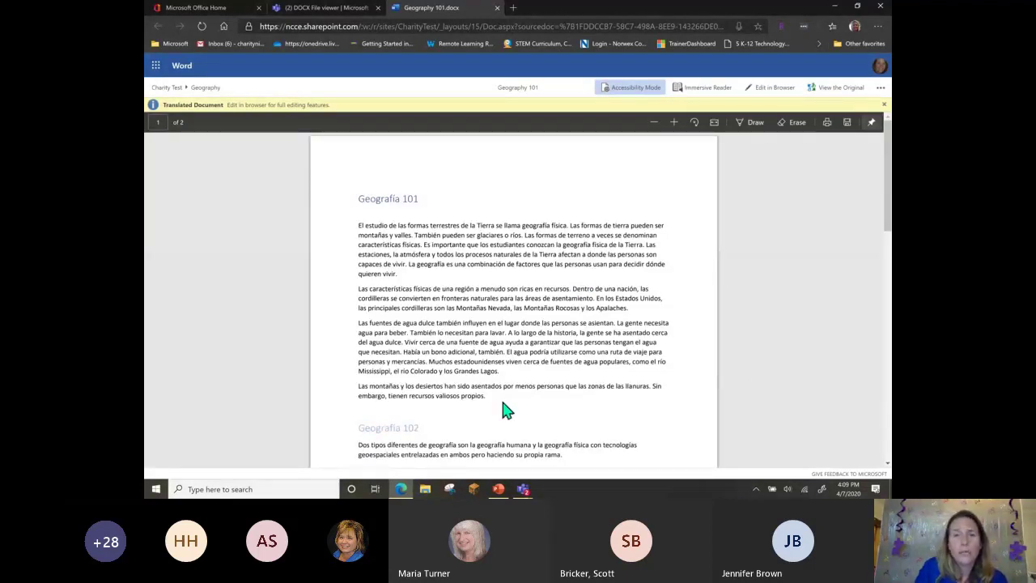
pyautogui.click(884, 109)
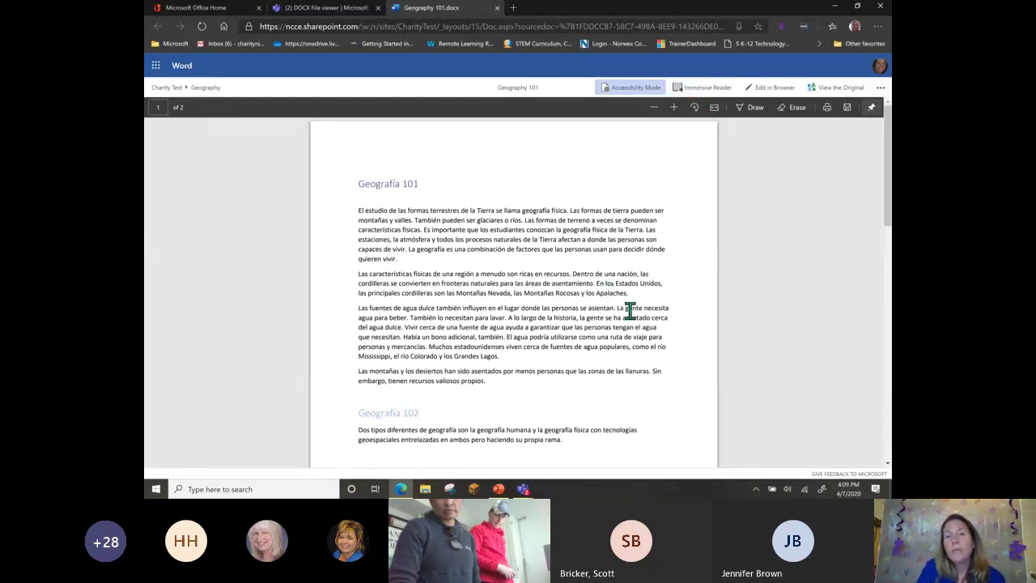
pyautogui.click(840, 87)
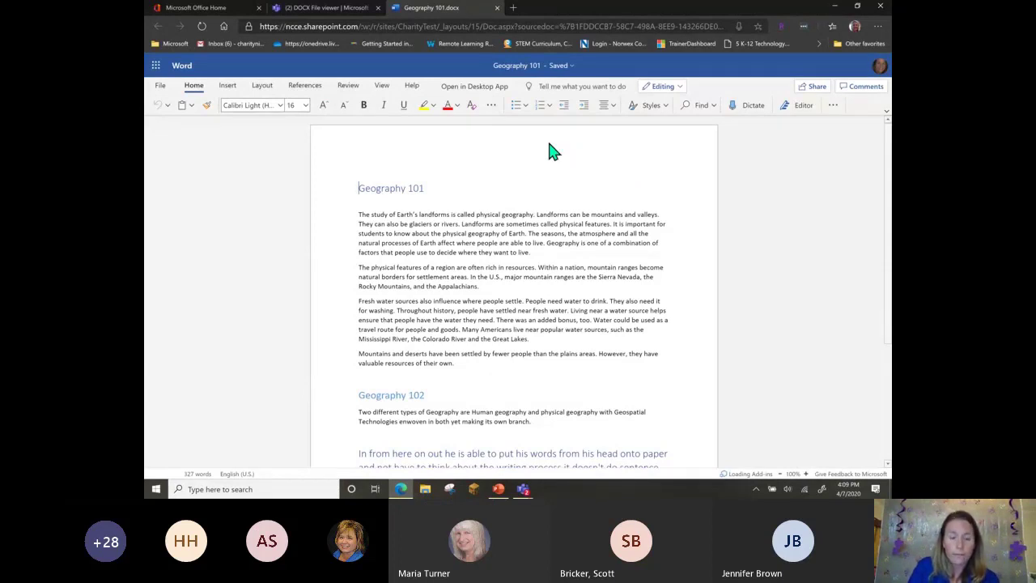
# Open the document in Immersive Reader and adjust the read-aloud voice speed.
pyautogui.click(381, 86)
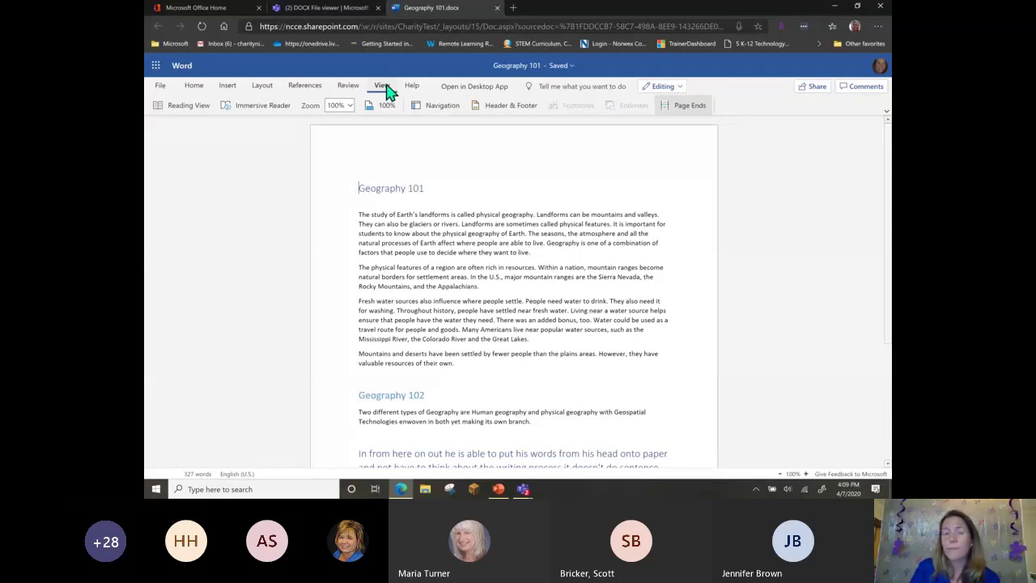
pyautogui.click(251, 114)
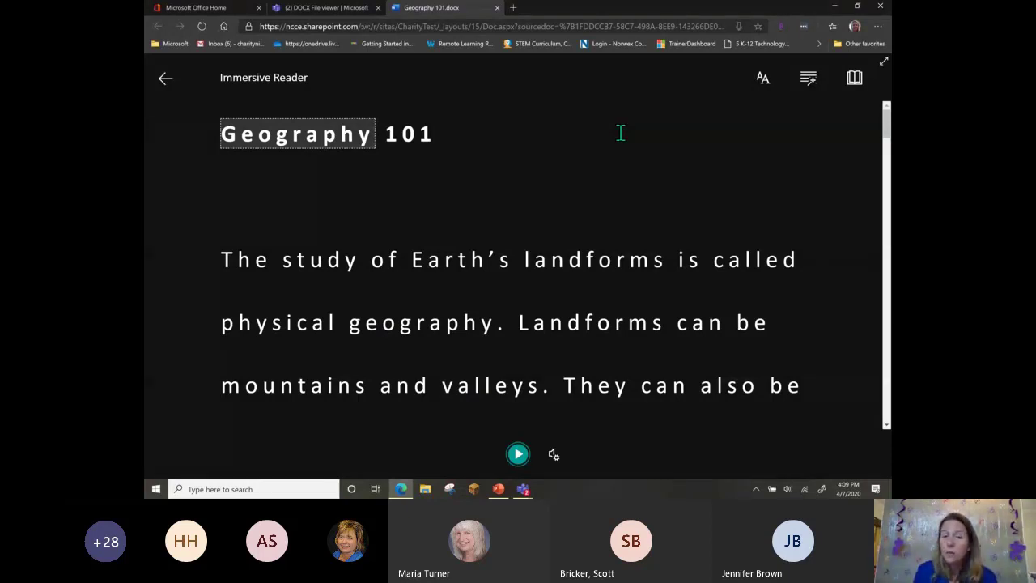
pyautogui.click(554, 456)
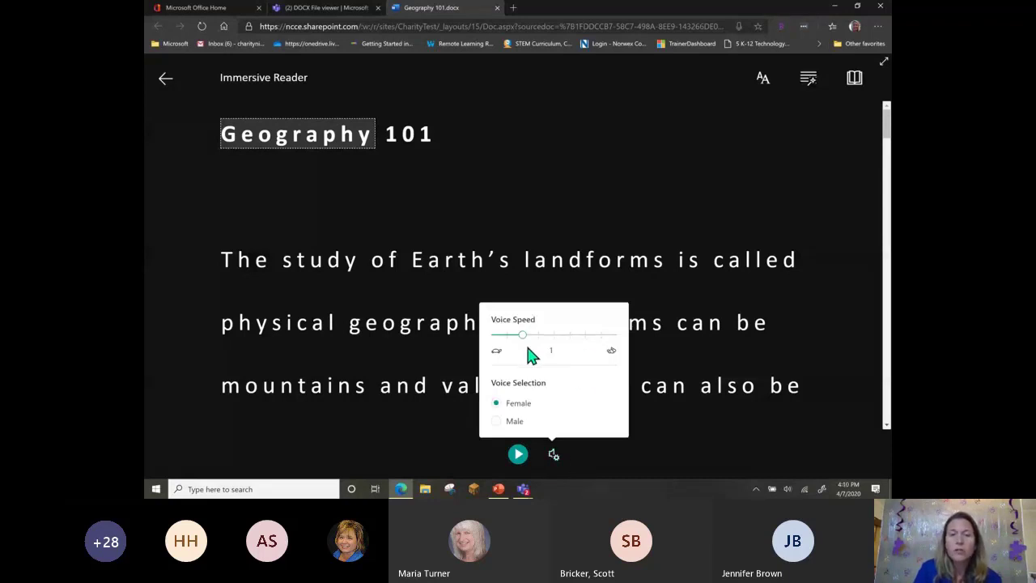
pyautogui.moveTo(527, 342)
pyautogui.mouseDown()
pyautogui.moveTo(591, 347)
pyautogui.moveTo(518, 347)
pyautogui.moveTo(526, 342)
pyautogui.mouseUp()
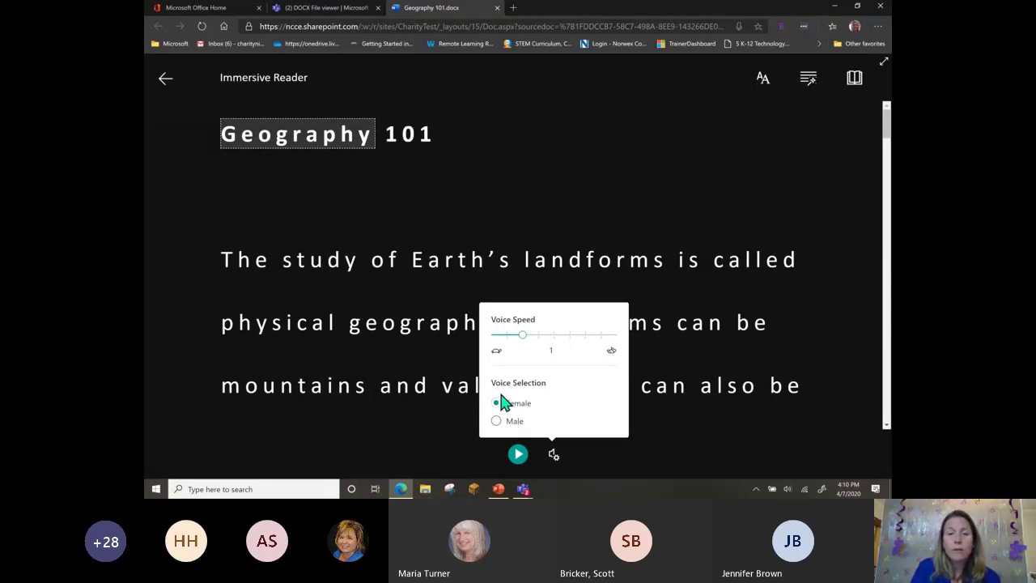
# Read the text aloud and pause at the word 'geography'.
pyautogui.click(517, 454)
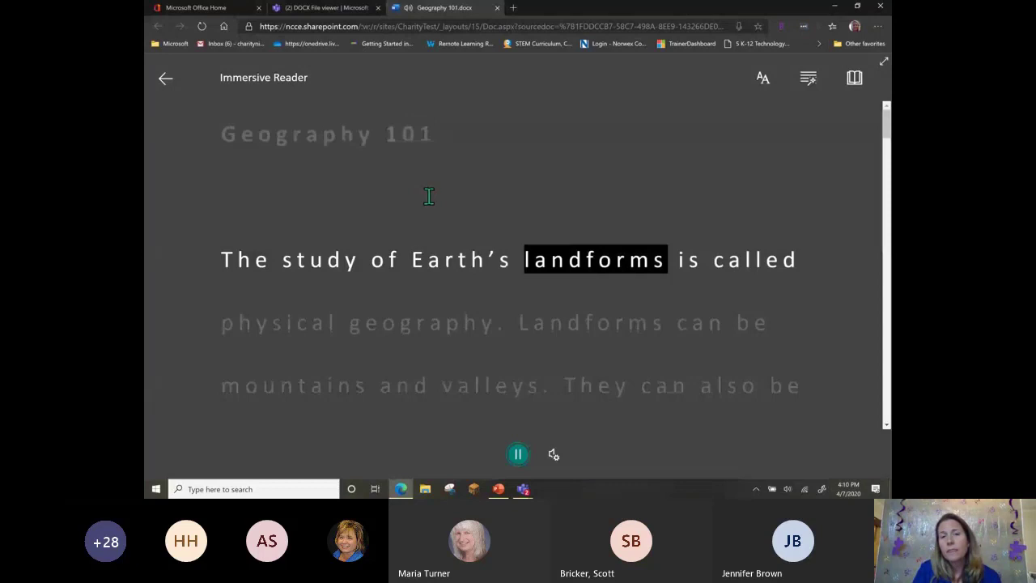
pyautogui.click(518, 454)
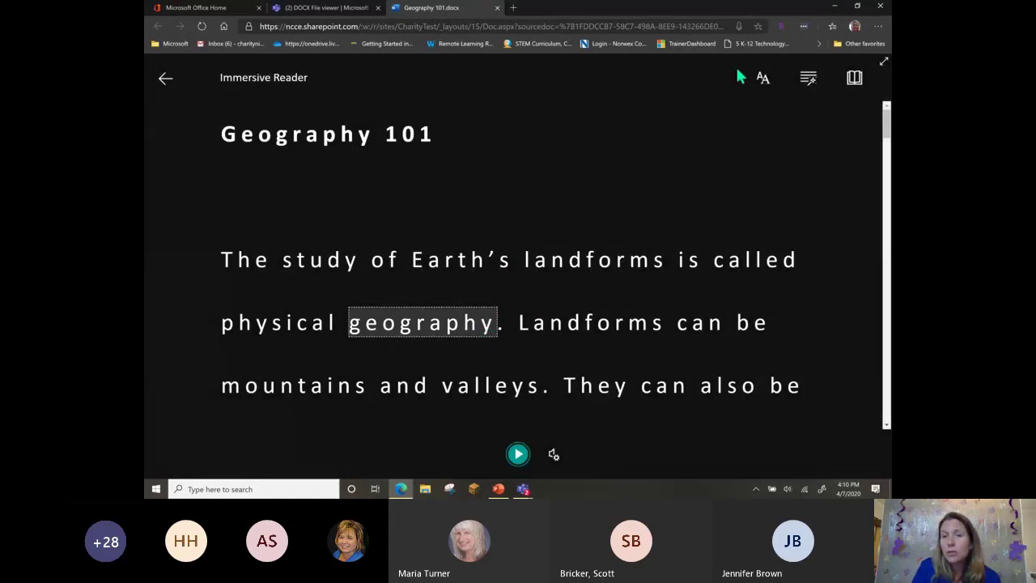
pyautogui.click(761, 83)
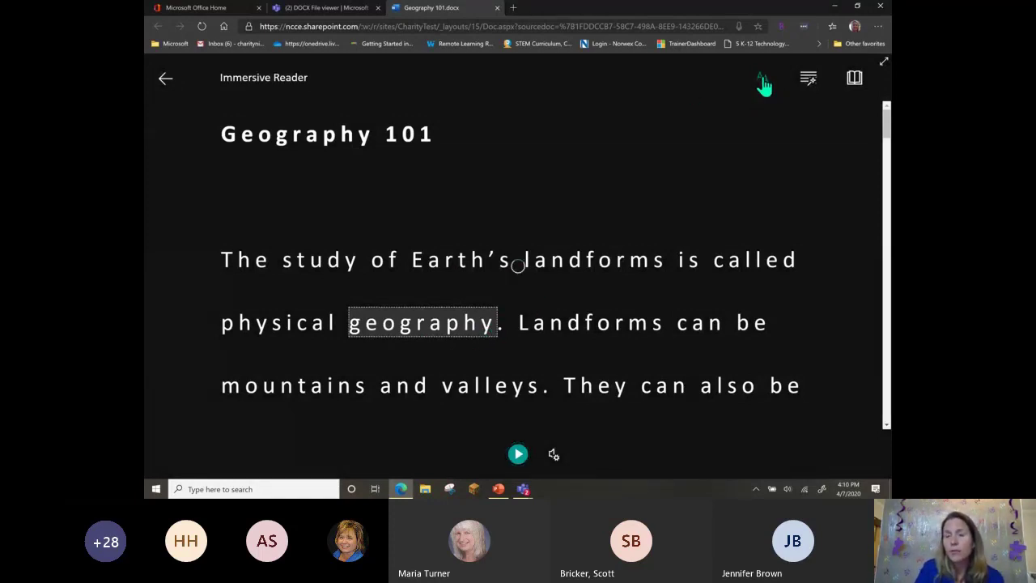
# Set the reader text size to 42, toggling Increase Spacing off and back on.
pyautogui.moveTo(811, 136); pyautogui.dragTo(843, 137)
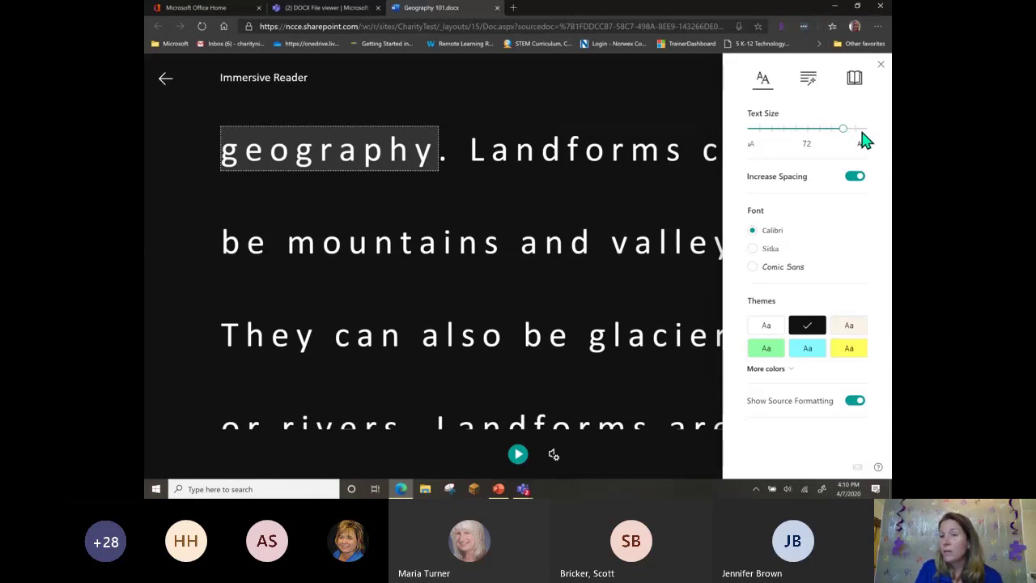
pyautogui.moveTo(843, 137); pyautogui.dragTo(801, 136)
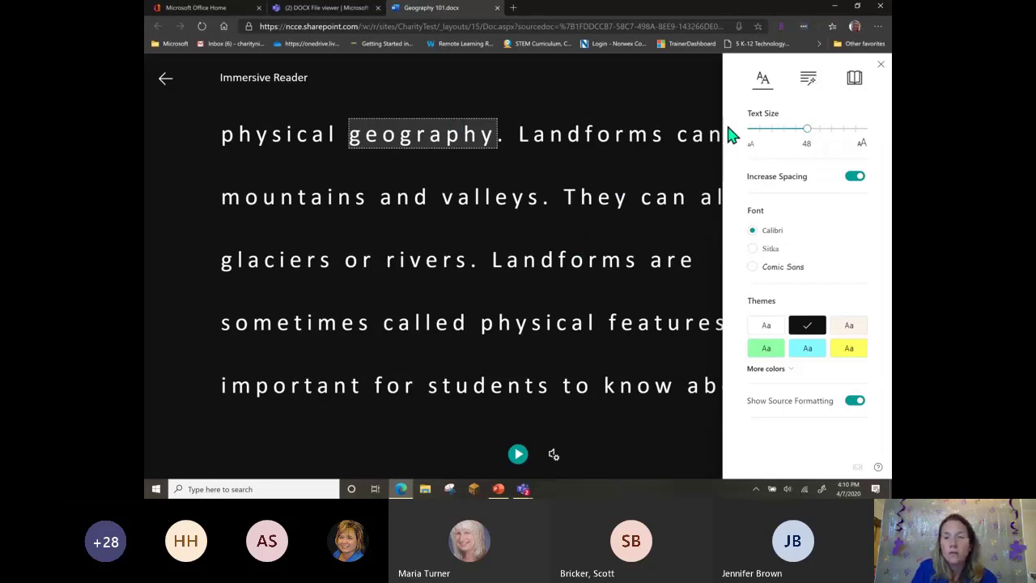
pyautogui.moveTo(809, 137); pyautogui.dragTo(862, 129)
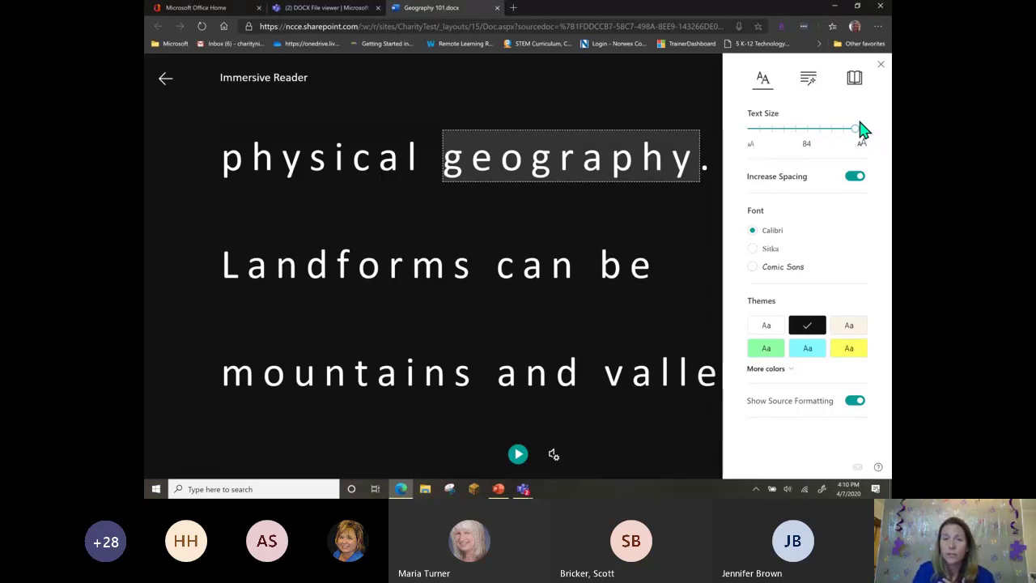
pyautogui.moveTo(853, 133); pyautogui.dragTo(795, 130)
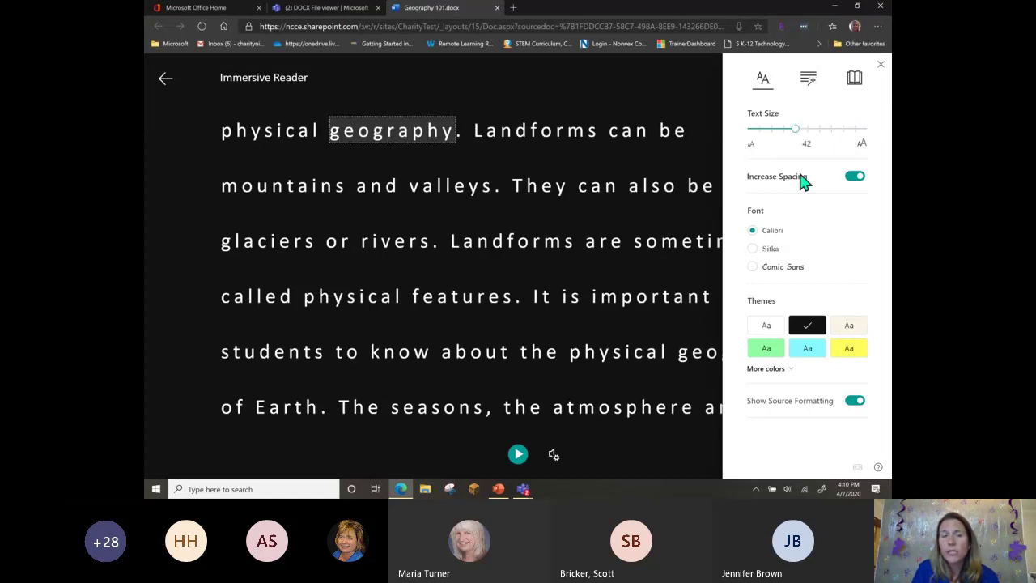
pyautogui.click(856, 180)
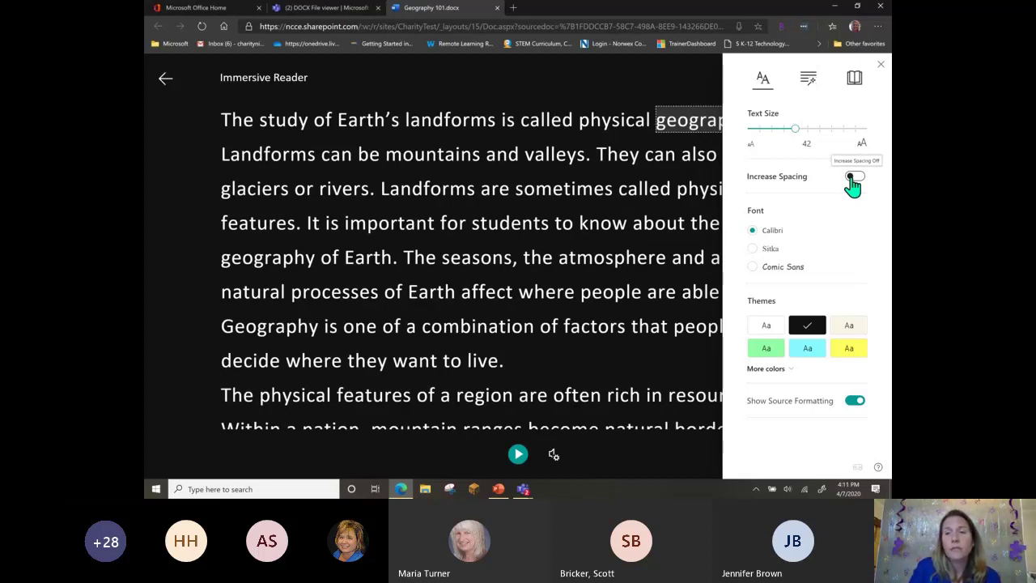
pyautogui.click(852, 180)
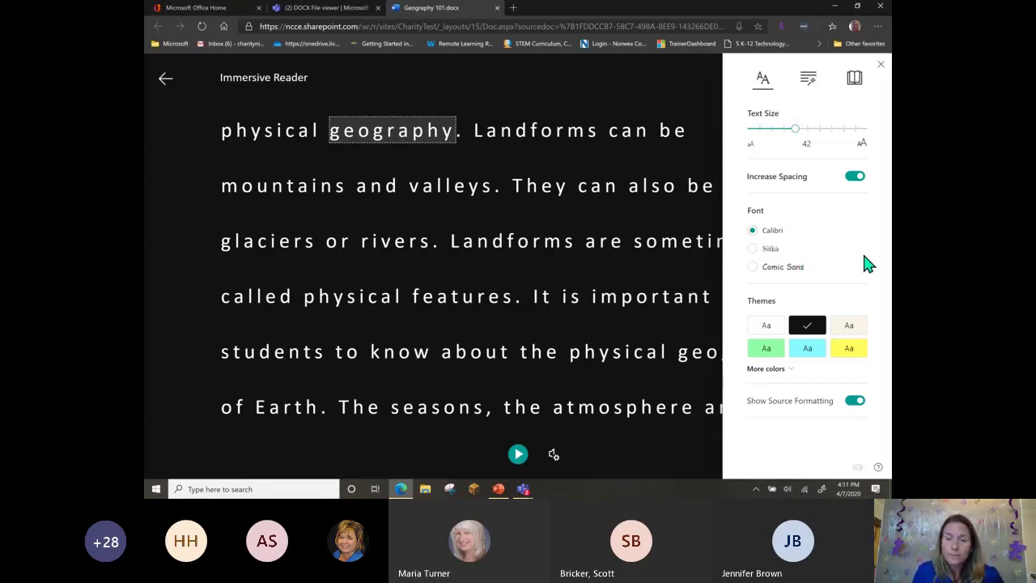
# Reveal more colour themes, try the pink background, then return to the dark theme.
pyautogui.click(790, 370)
pyautogui.scroll(-1, 867, 297)
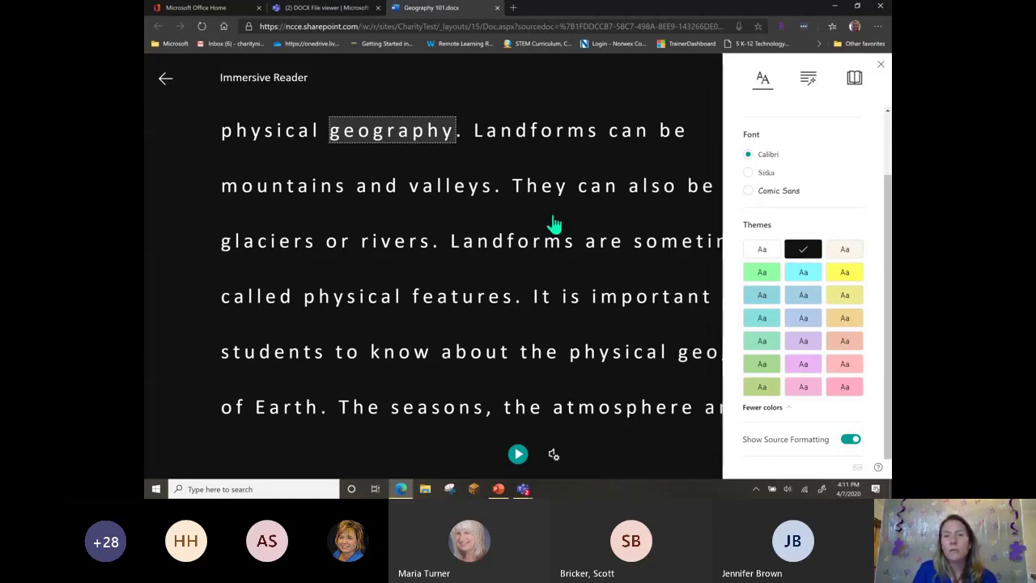
pyautogui.click(809, 391)
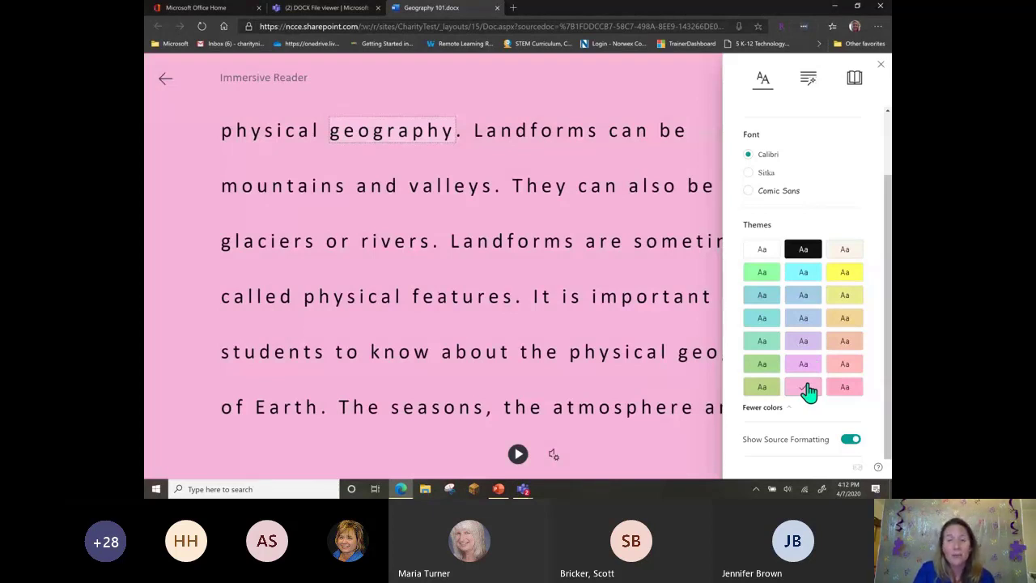
pyautogui.click(803, 251)
pyautogui.scroll(2, 838, 199)
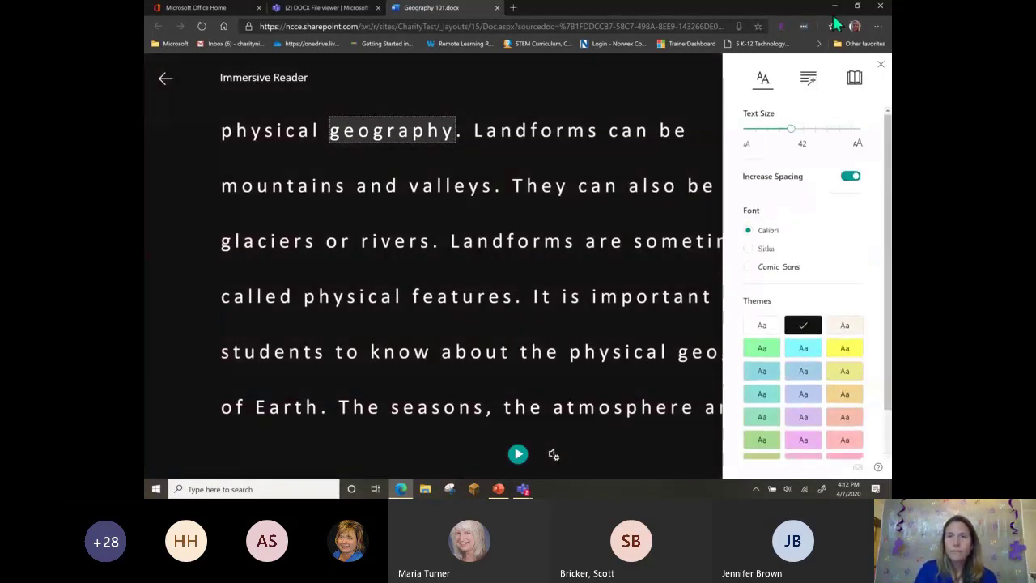
pyautogui.click(809, 80)
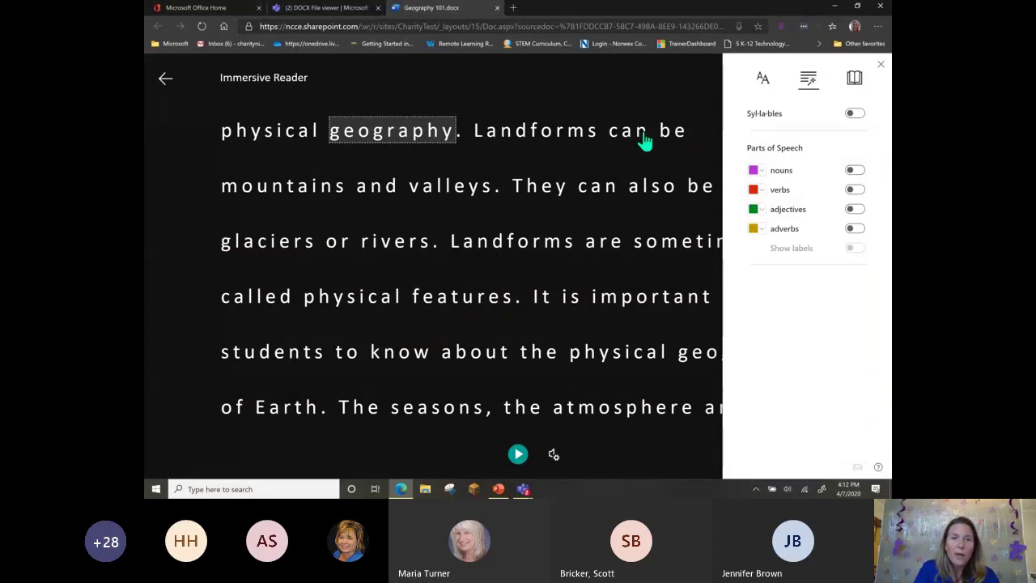
# Turn on Syllables and try colouring nouns, verbs and adjectives.
pyautogui.click(858, 115)
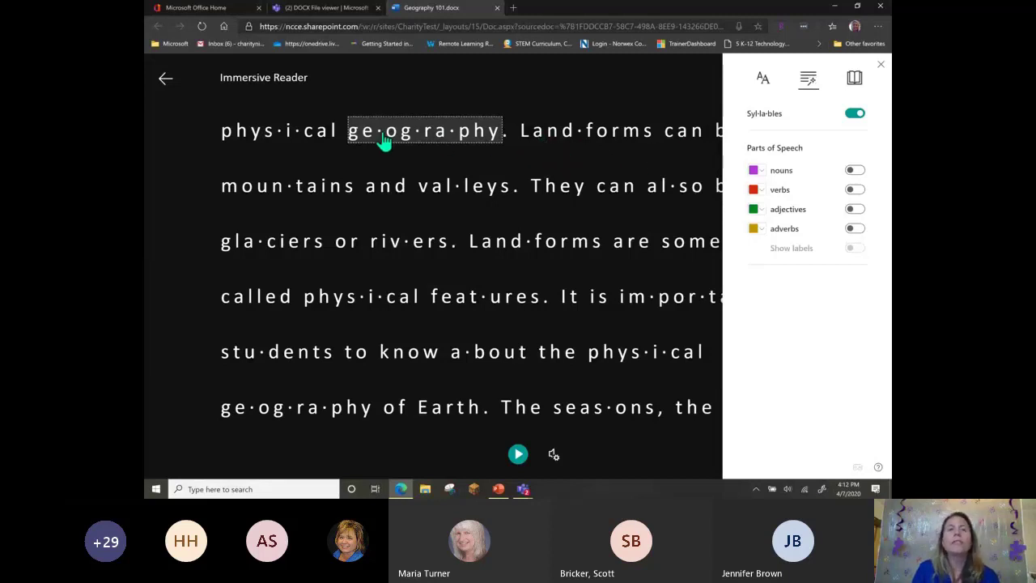
pyautogui.click(851, 171)
pyautogui.click(851, 189)
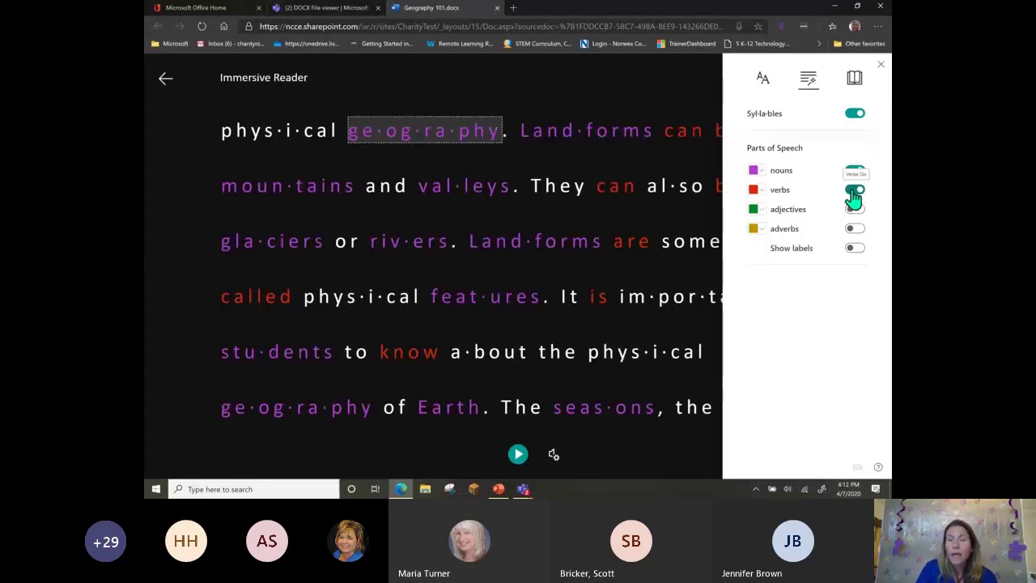
pyautogui.click(852, 170)
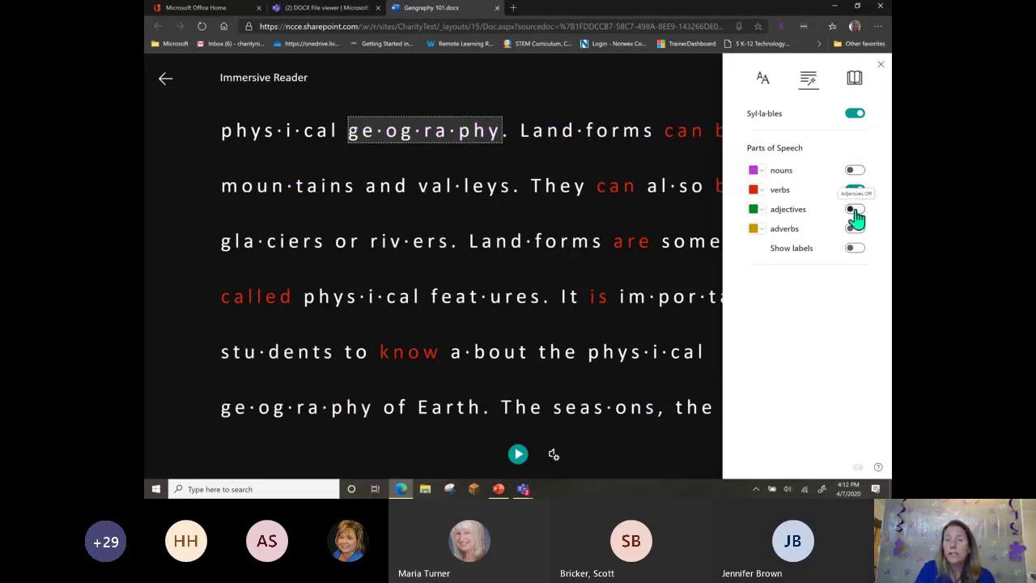
pyautogui.click(854, 209)
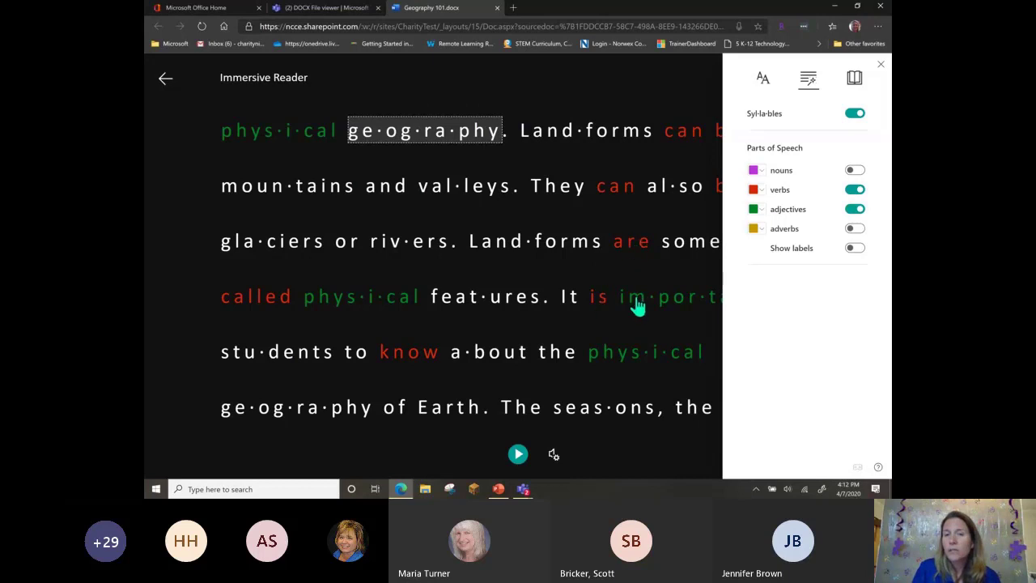
# Show then hide part-of-speech labels, and switch off adjective and verb colouring.
pyautogui.click(853, 249)
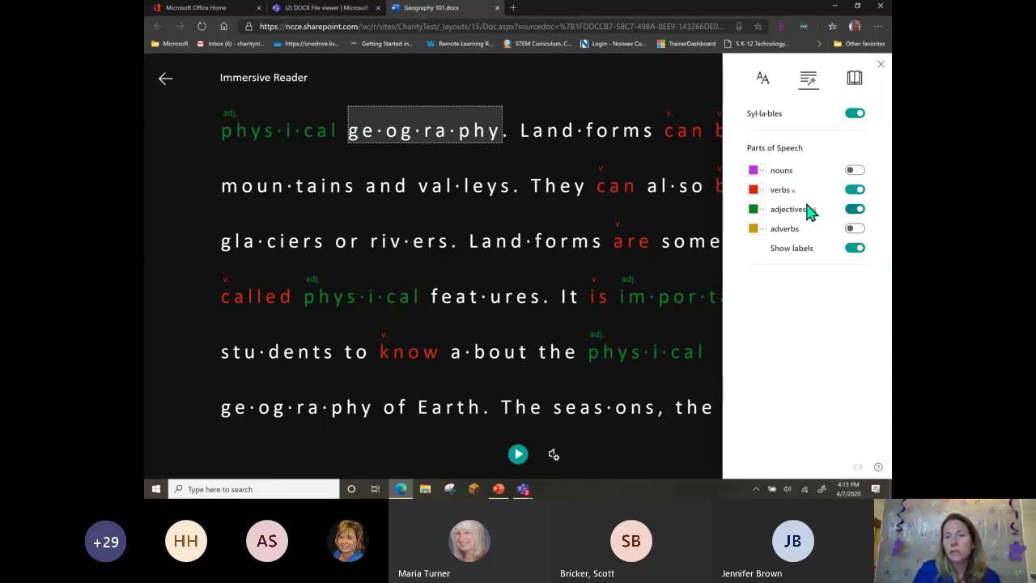
pyautogui.click(854, 248)
pyautogui.click(854, 209)
pyautogui.click(854, 189)
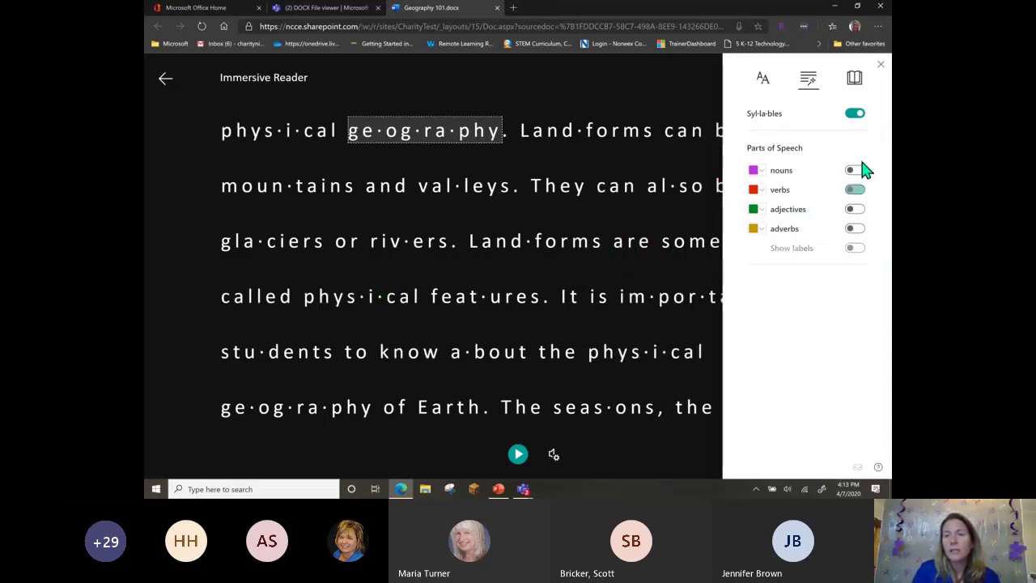
pyautogui.click(856, 81)
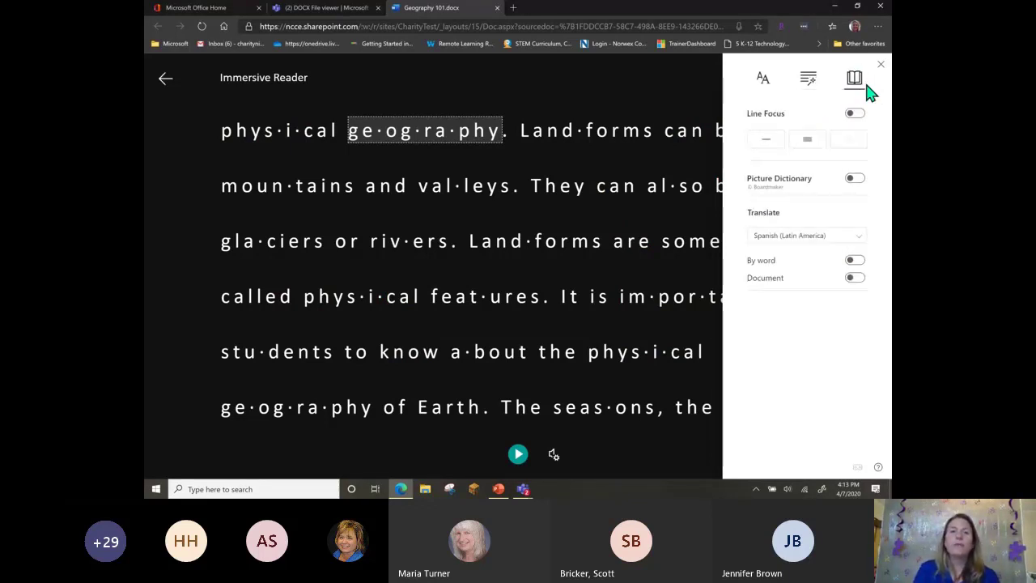
# Turn on one-line Line Focus, play and pause read-aloud, and move the band to the first sentence.
pyautogui.click(797, 115)
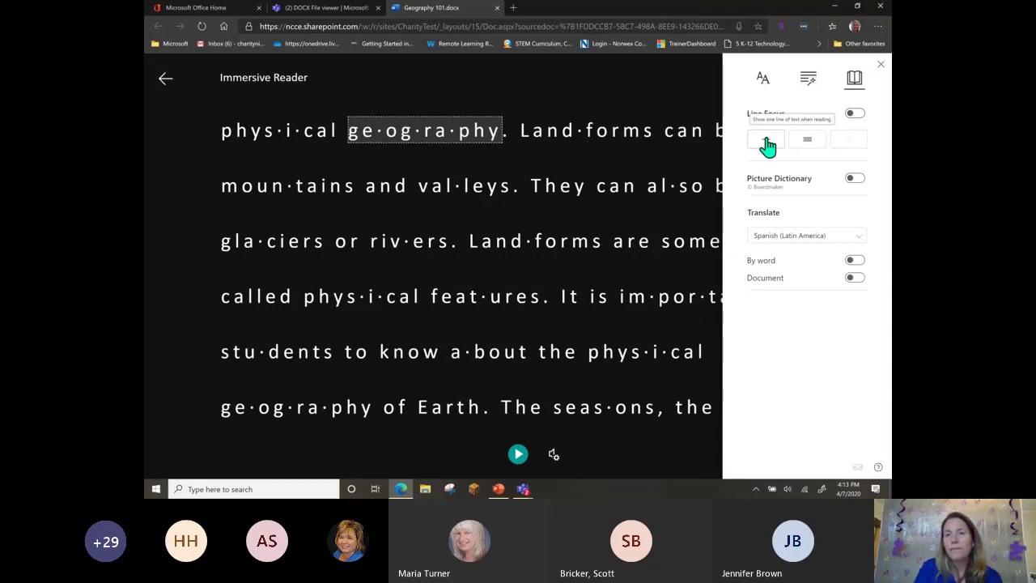
pyautogui.click(766, 142)
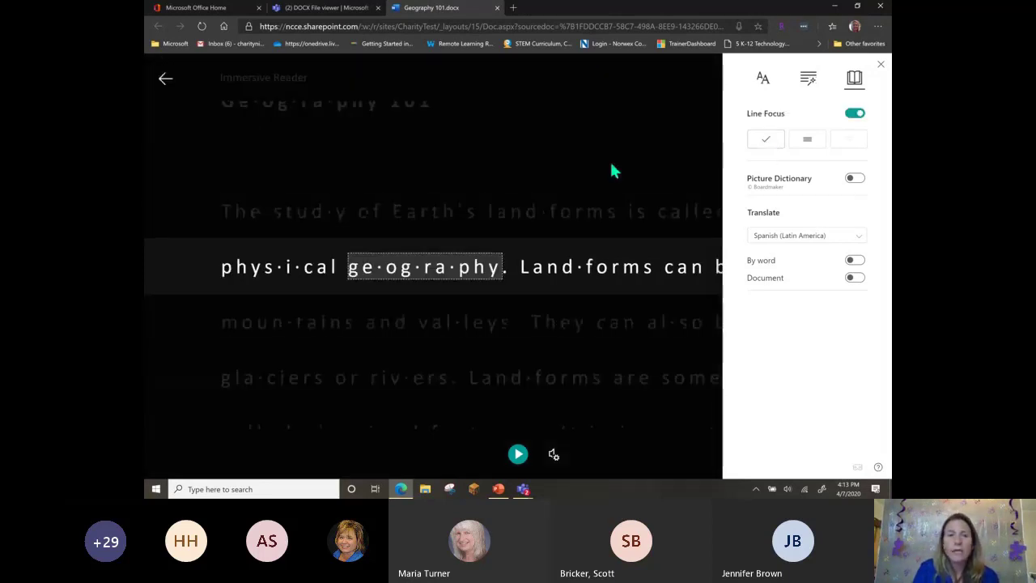
pyautogui.click(518, 454)
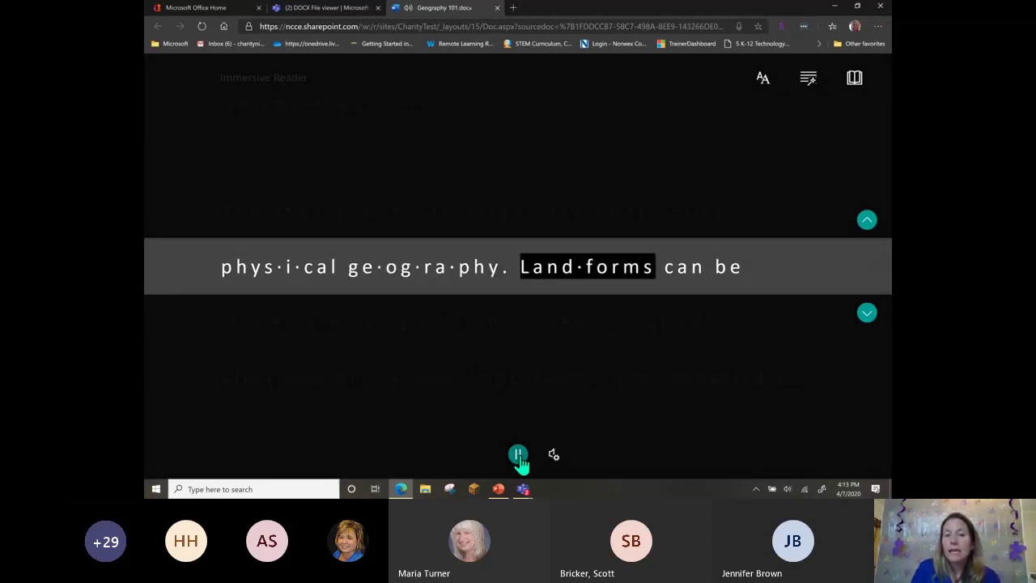
pyautogui.click(518, 454)
pyautogui.click(866, 222)
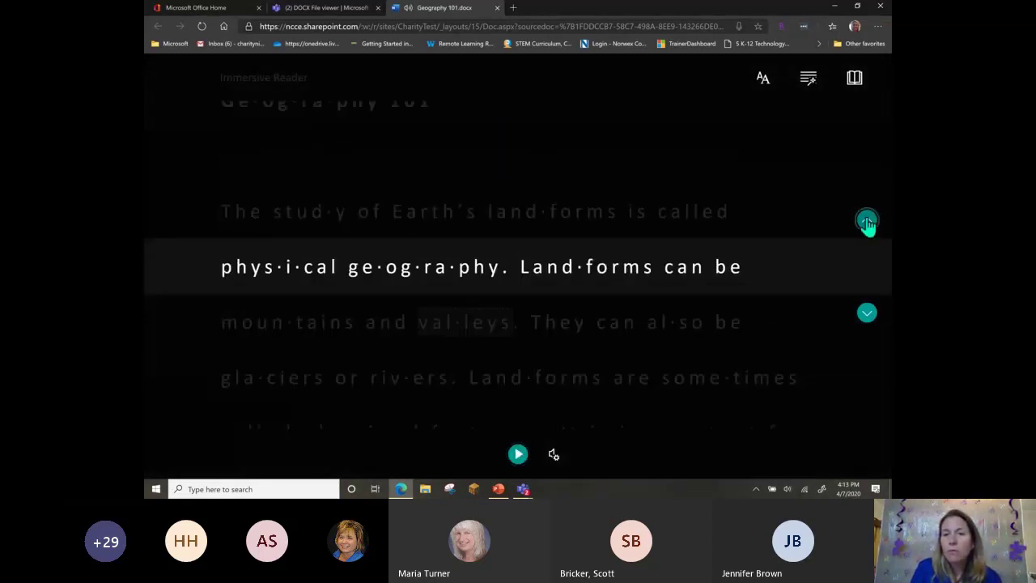
pyautogui.click(866, 222)
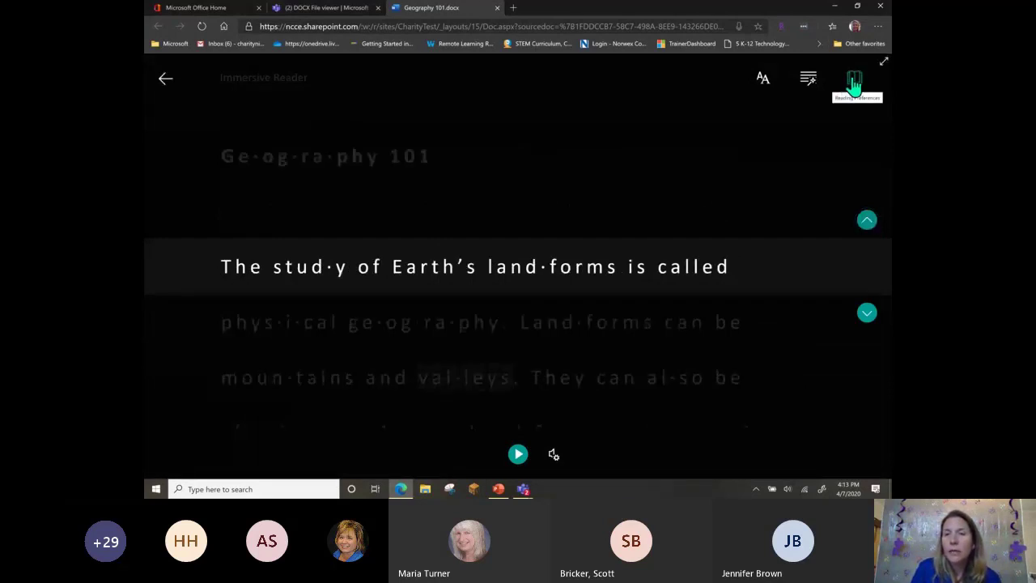
# Widen Line Focus to three lines, then turn it off and enable Picture Dictionary.
pyautogui.click(855, 81)
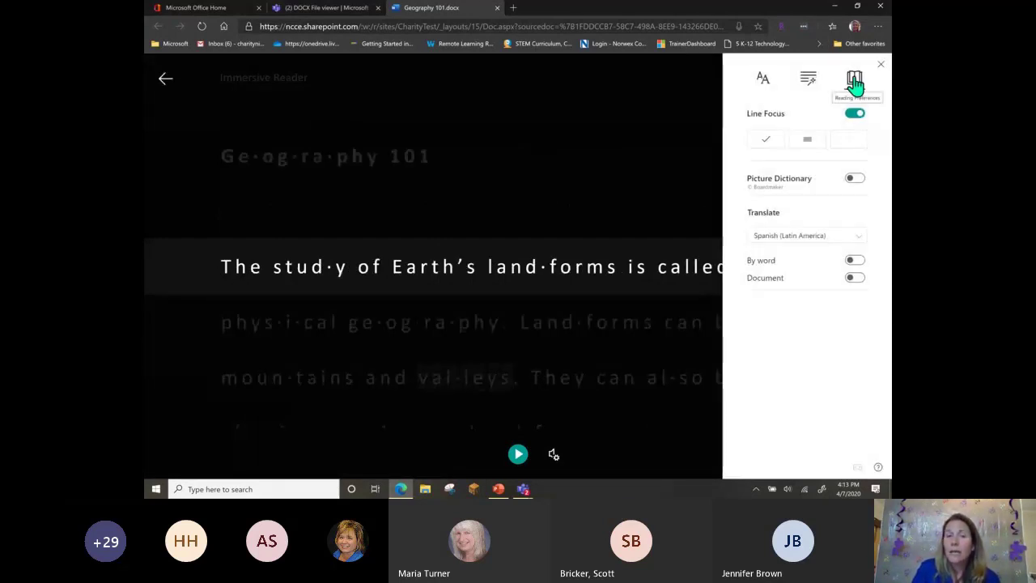
pyautogui.click(807, 140)
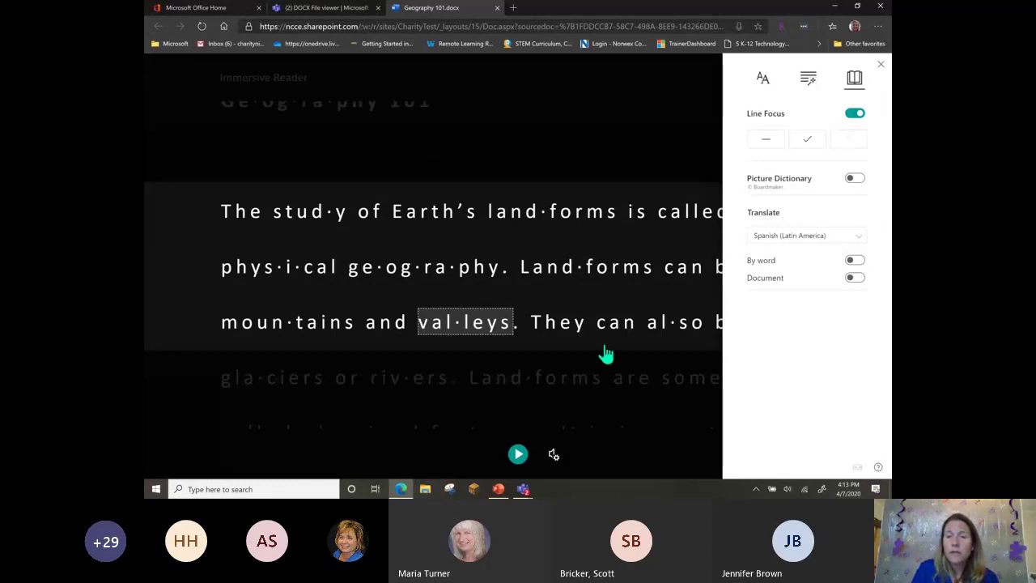
pyautogui.click(860, 113)
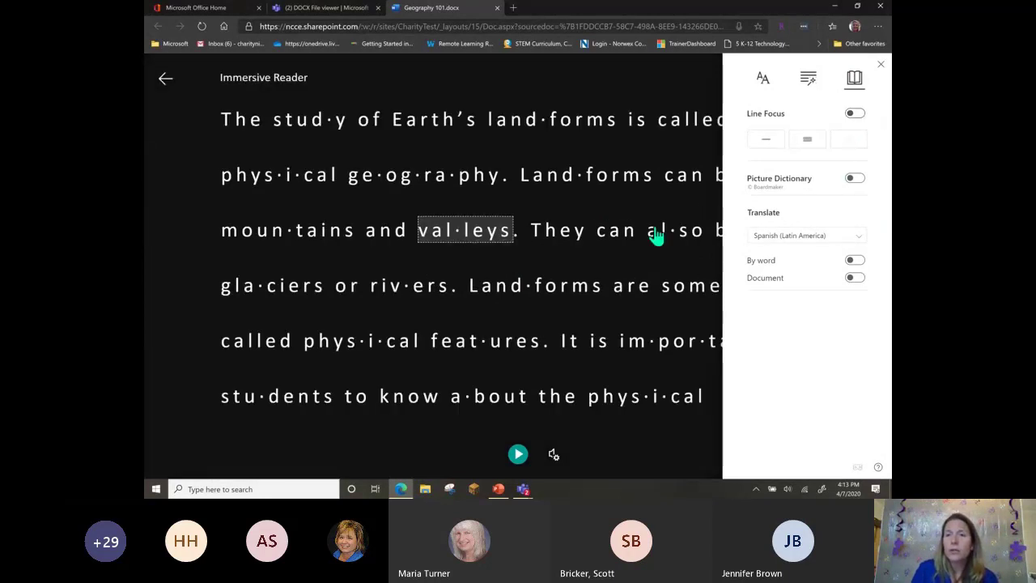
pyautogui.click(852, 179)
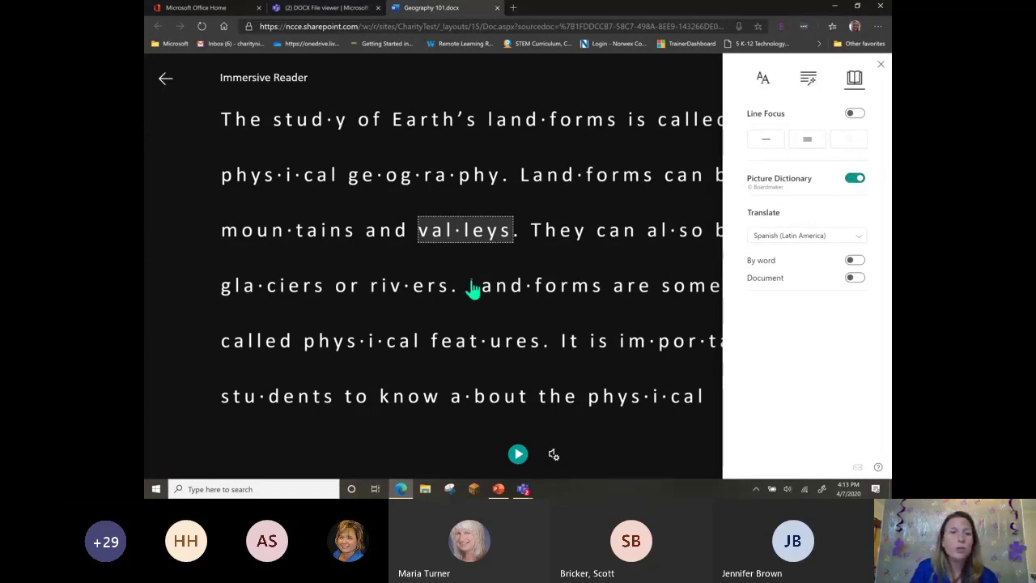
# View and hear the picture definition for 'mountains', then translate the document to Spanish (Latin America).
pyautogui.click(287, 233)
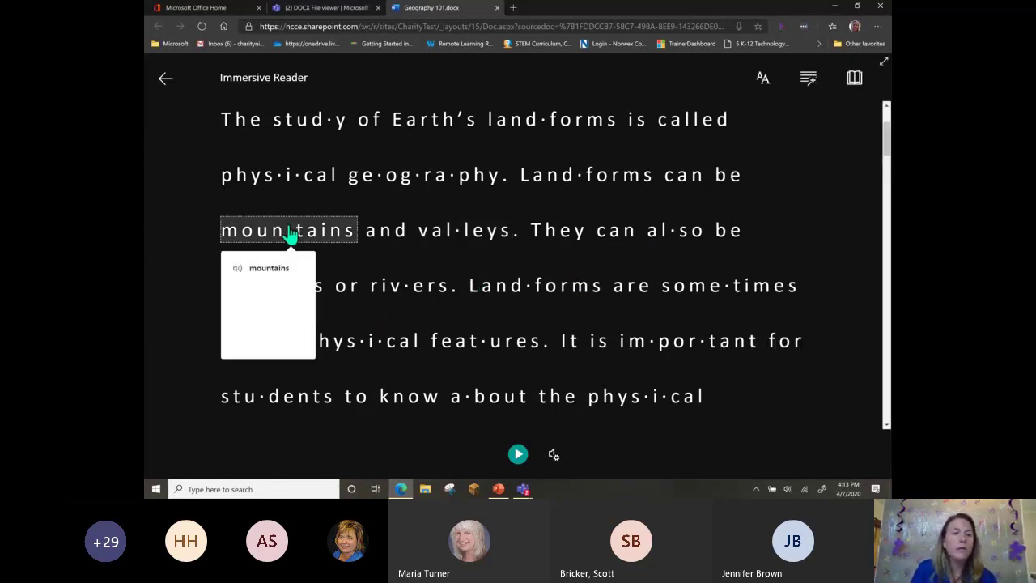
pyautogui.click(238, 268)
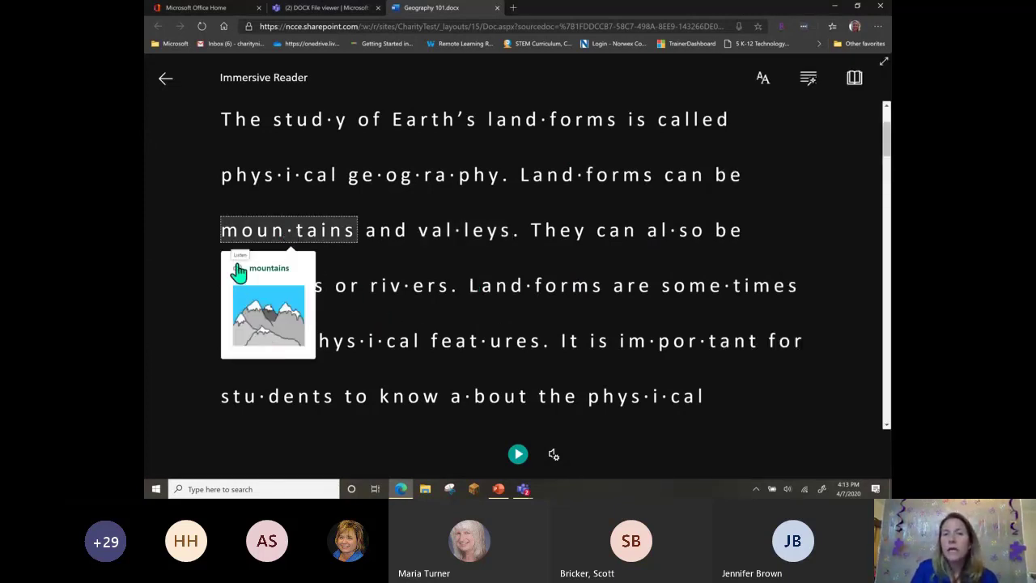
pyautogui.click(854, 78)
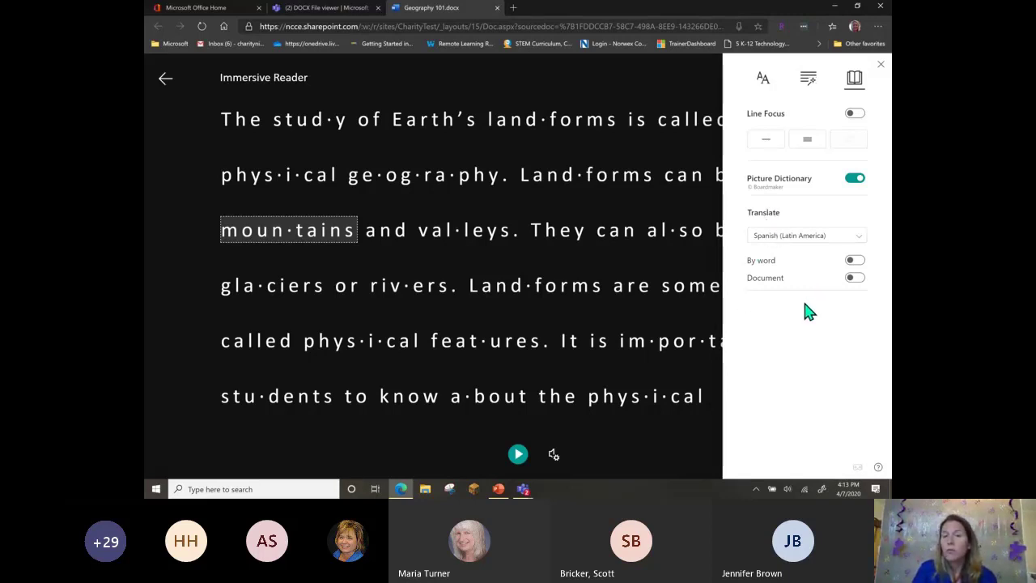
pyautogui.click(851, 278)
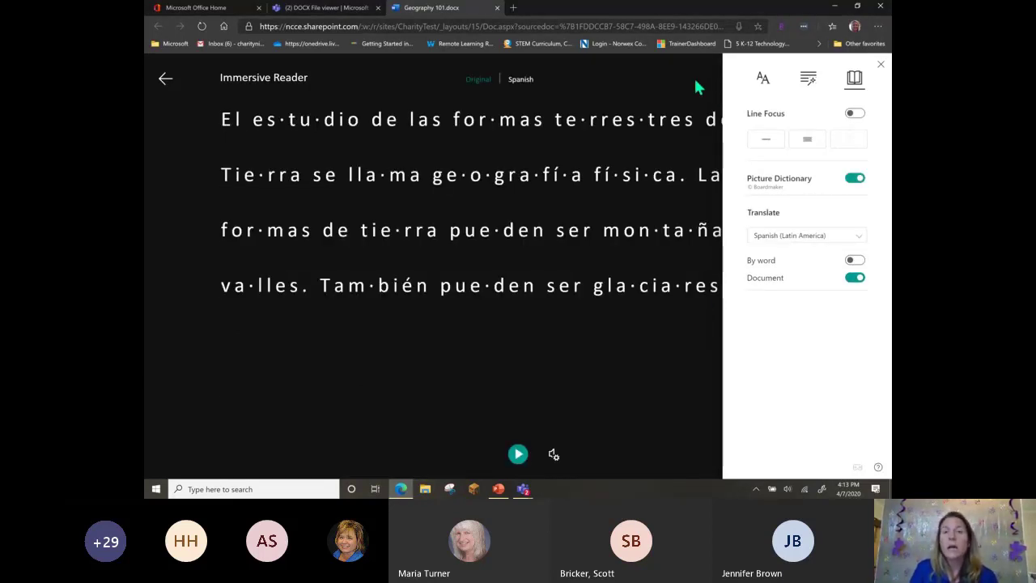
# Compare Spanish and original text, viewing picture definitions for 'Tierra' and 'mountains'.
pyautogui.click(696, 85)
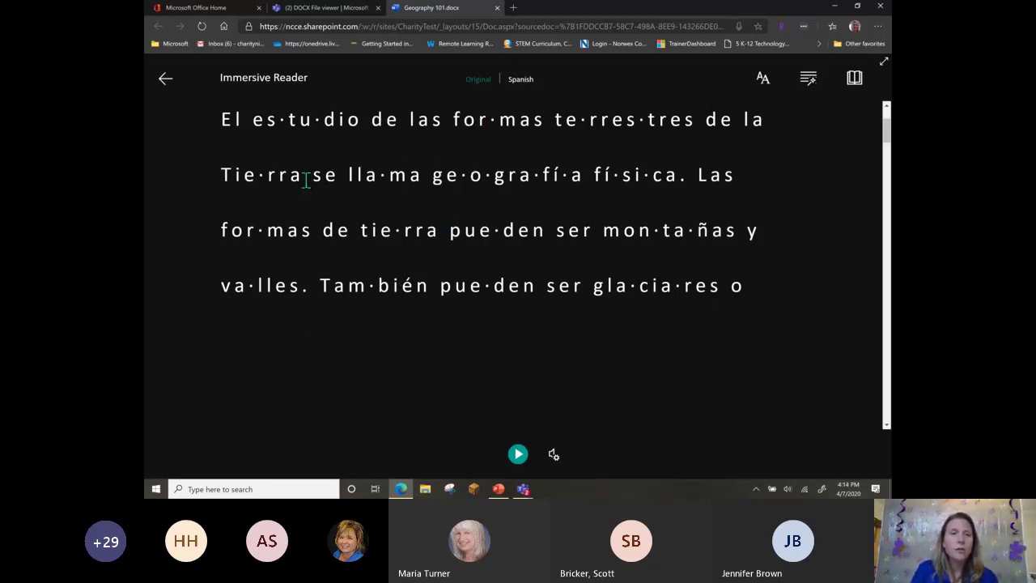
pyautogui.click(267, 176)
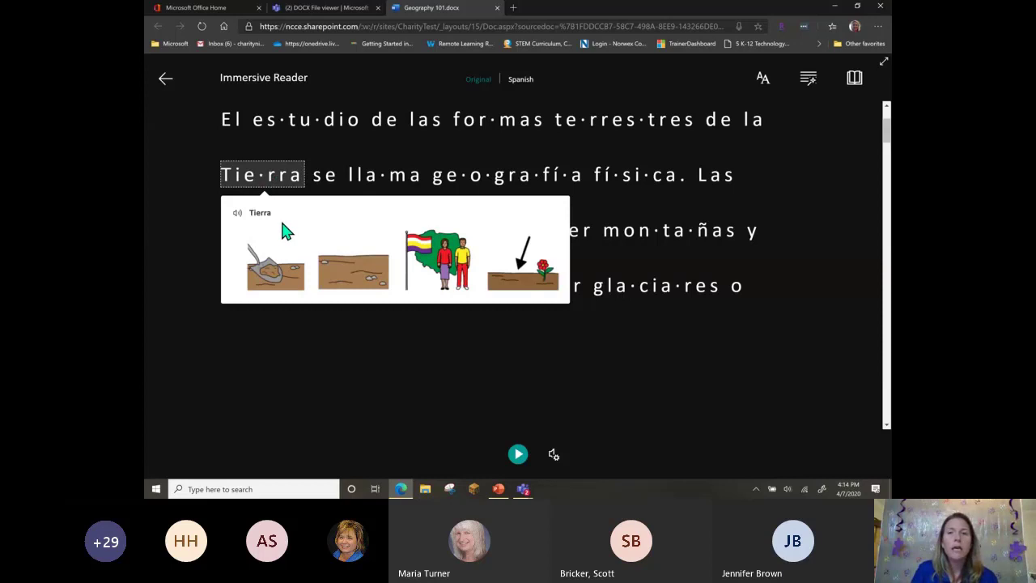
pyautogui.click(478, 80)
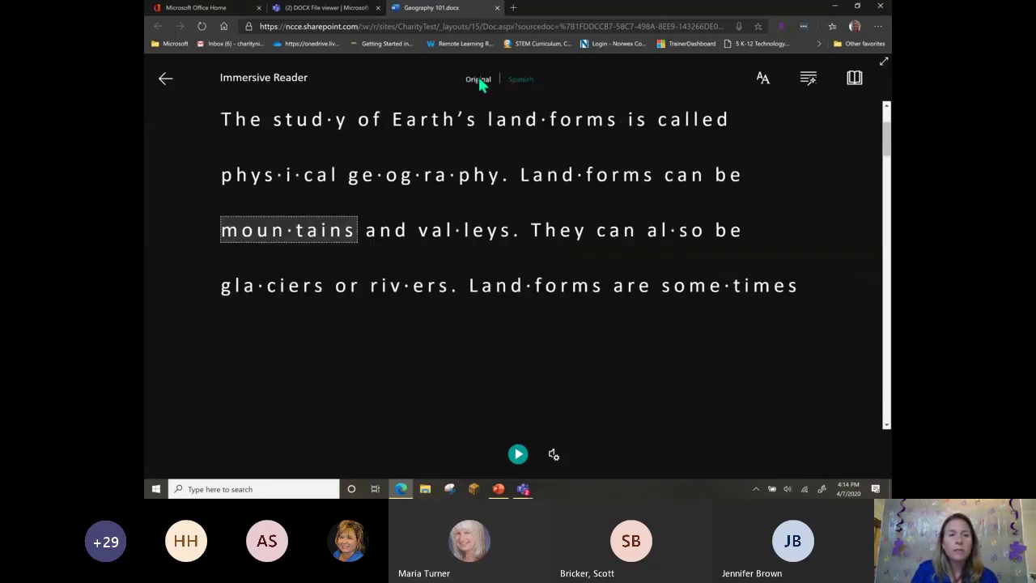
pyautogui.click(326, 238)
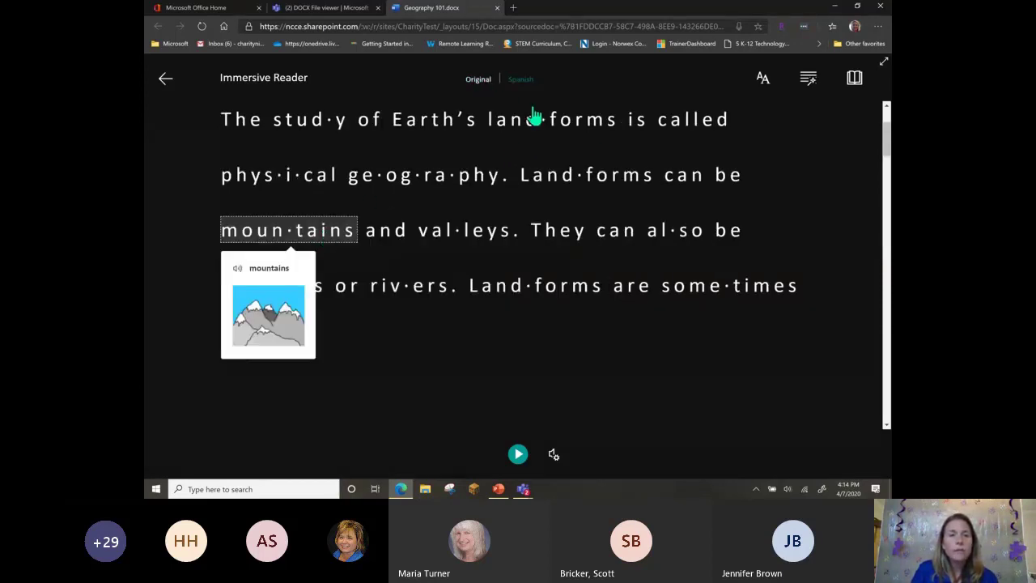
pyautogui.click(520, 80)
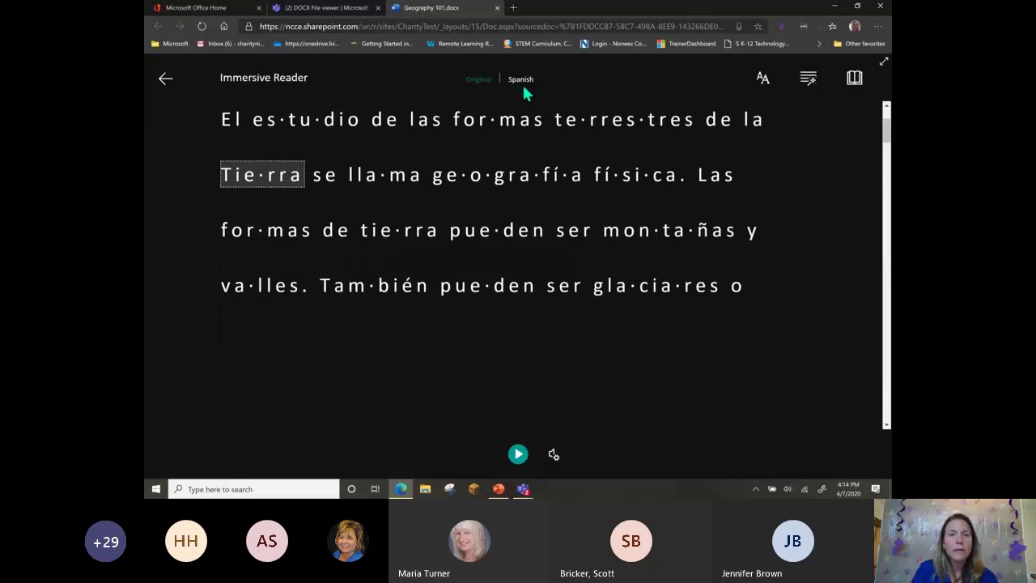
# Show definitions for 'formas', 'tierra', 'pueden' and 'montañas', then exit Immersive Reader.
pyautogui.click(301, 235)
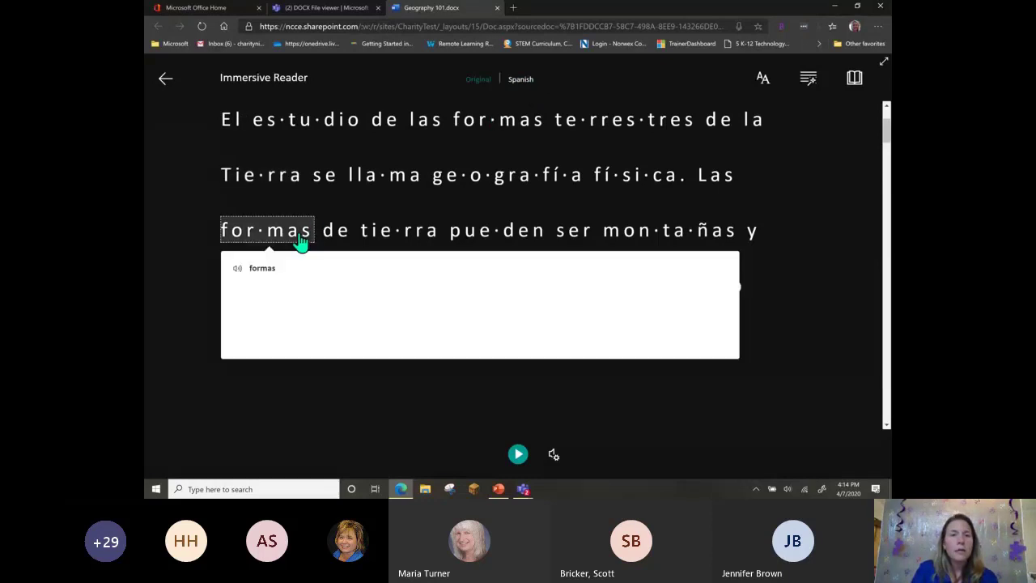
pyautogui.click(373, 237)
pyautogui.click(508, 238)
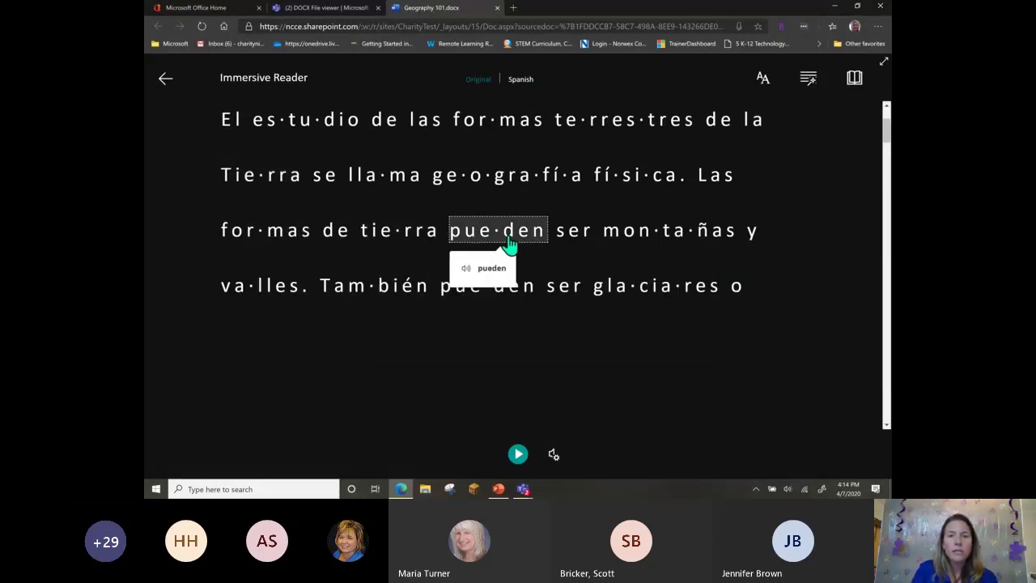
pyautogui.click(617, 240)
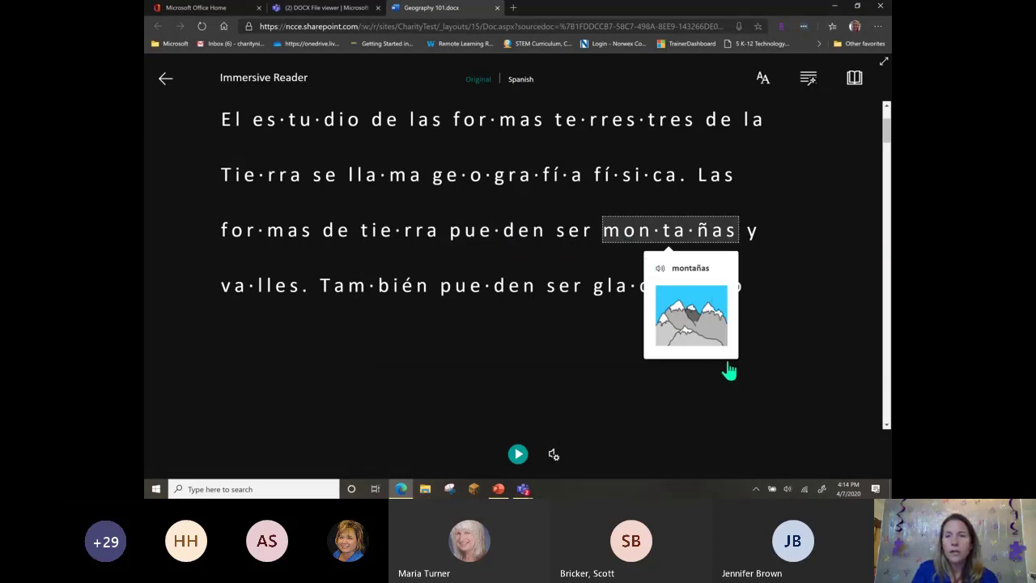
pyautogui.click(166, 79)
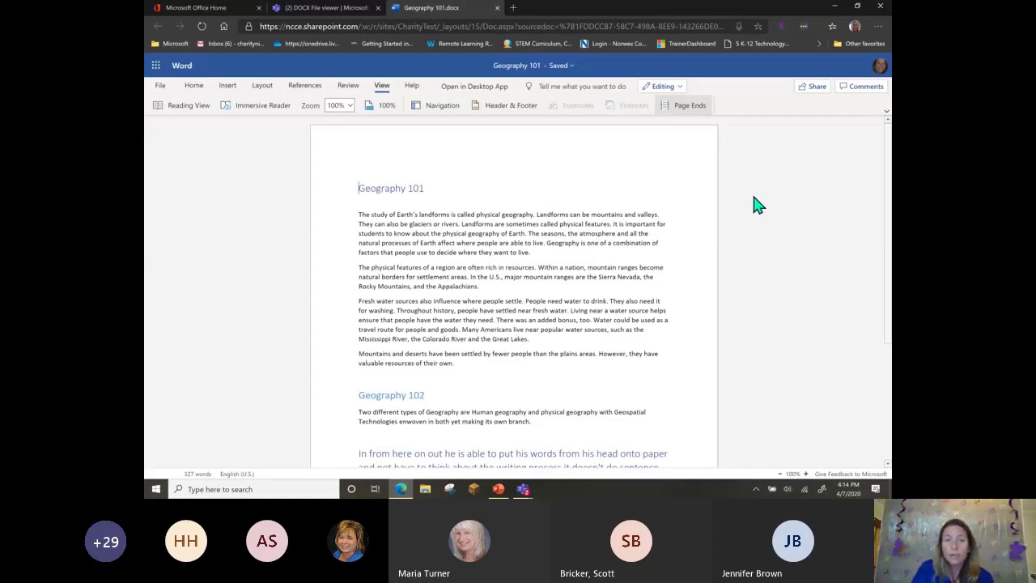
# Close the Geography 101.docx viewer in Teams and show the demo class General channel's Assignments tab.
pyautogui.click(311, 8)
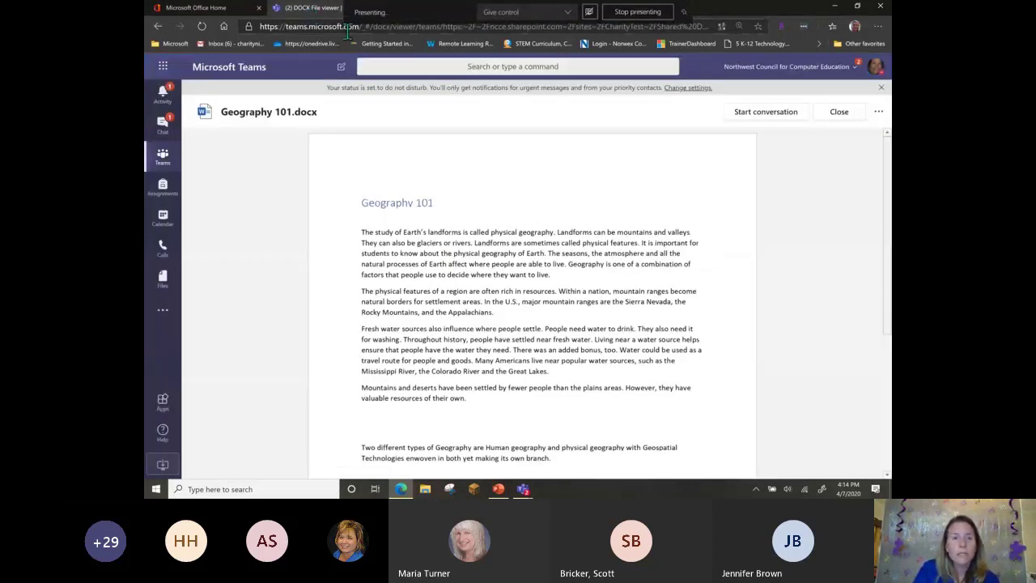
pyautogui.click(839, 113)
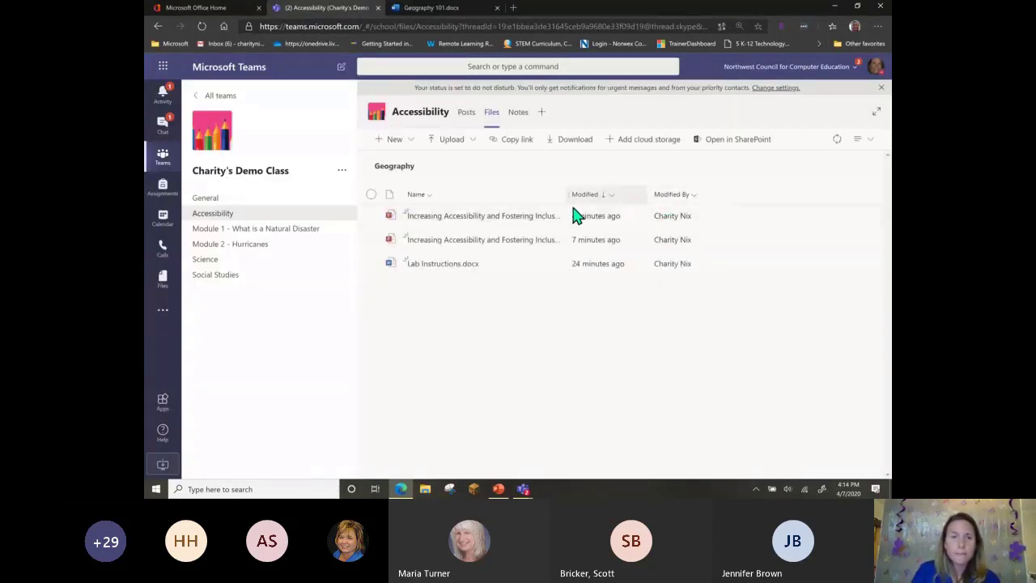
pyautogui.click(224, 201)
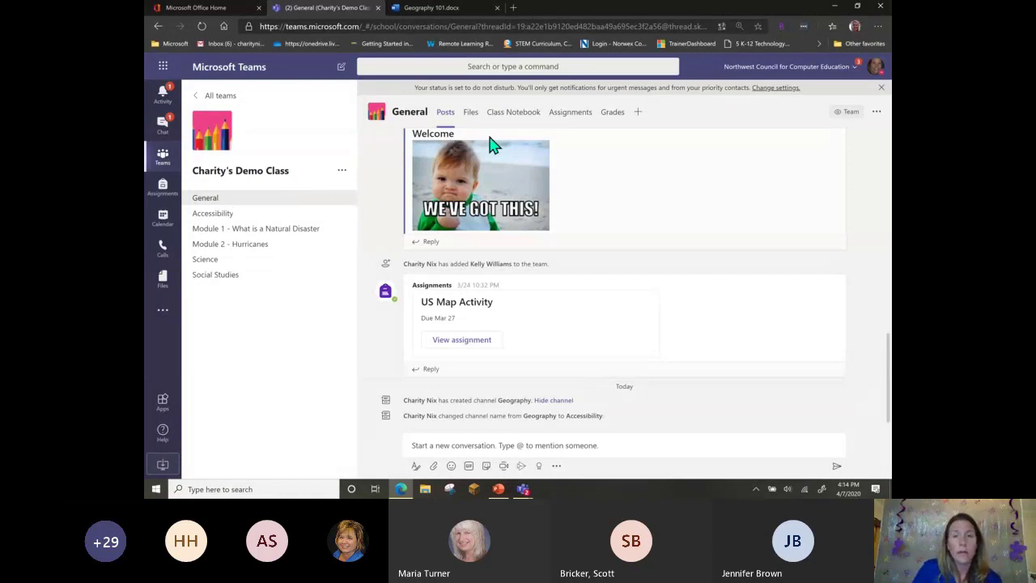
pyautogui.click(571, 116)
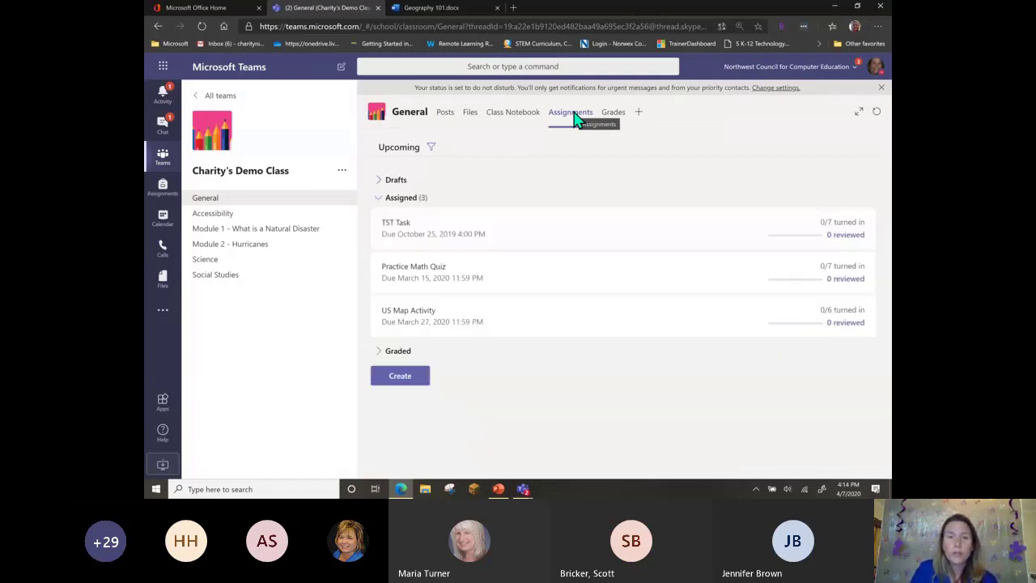
# Preview US Map Activity in Student view, then switch to the Accessibility channel's posts.
pyautogui.click(450, 321)
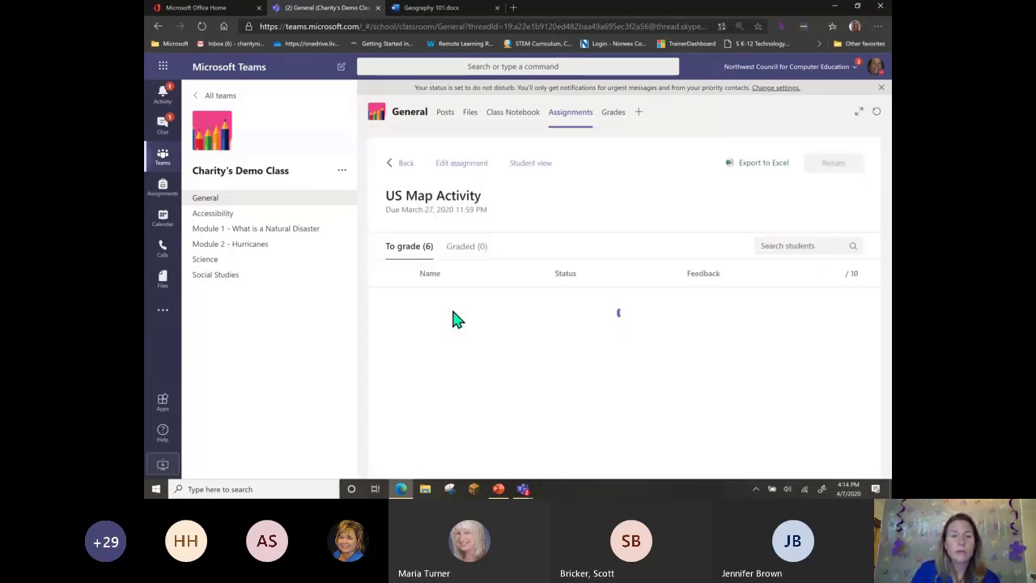
pyautogui.click(525, 165)
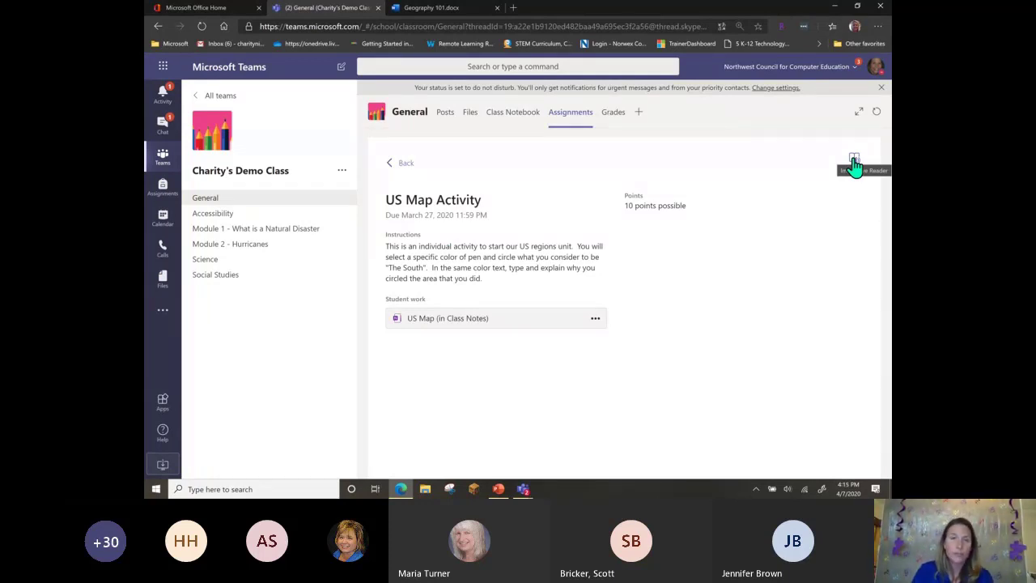
pyautogui.click(246, 214)
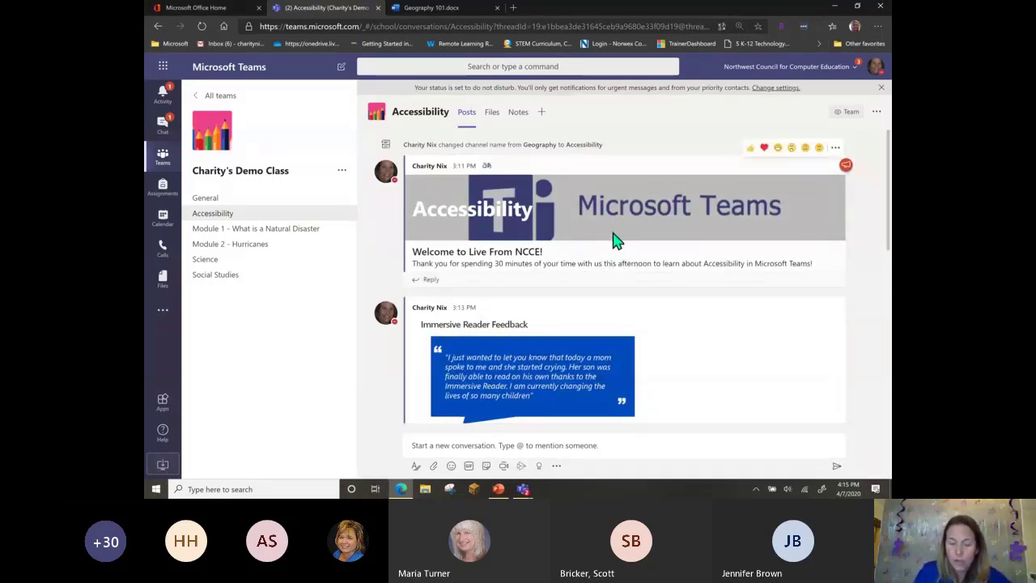
pyautogui.click(835, 149)
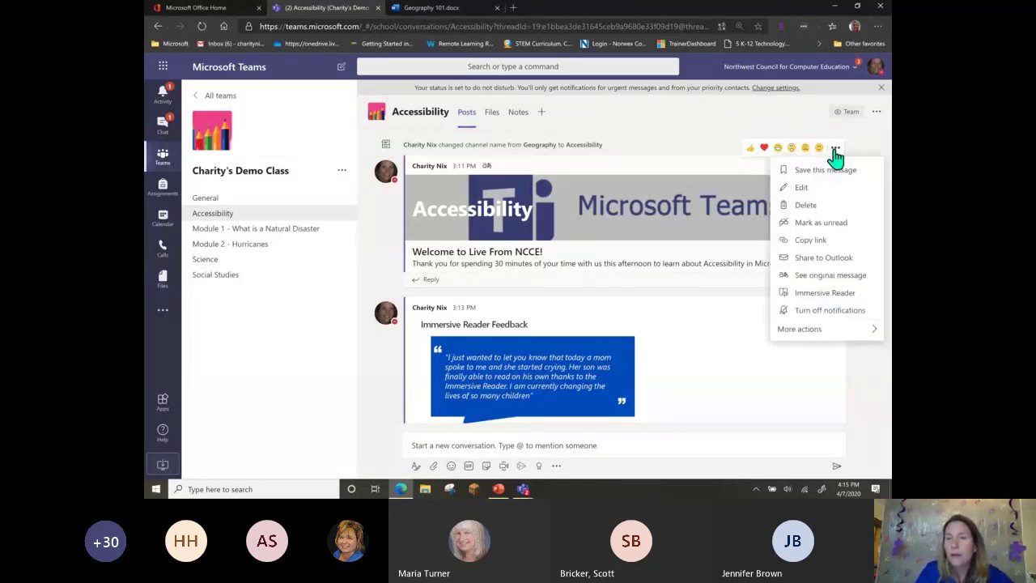
pyautogui.click(821, 277)
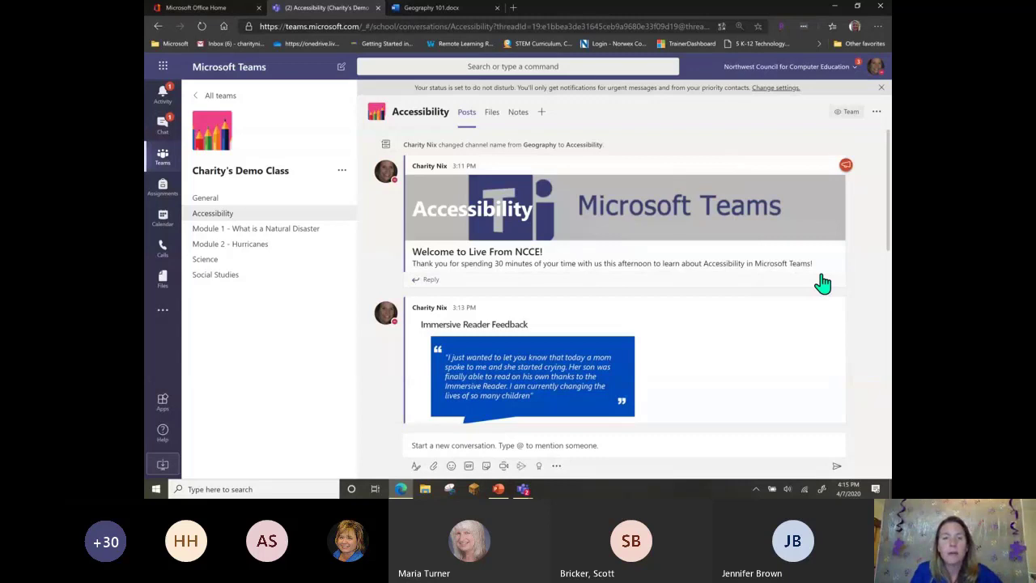